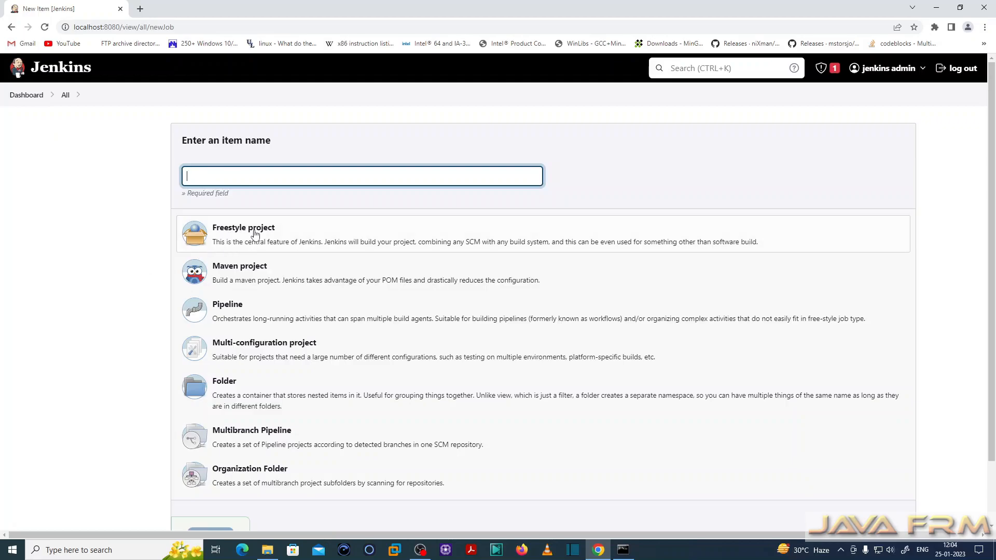
Step: Create a freestyle project named Ant-1.10
{"action": "left_click", "coordinate": [216, 178]}
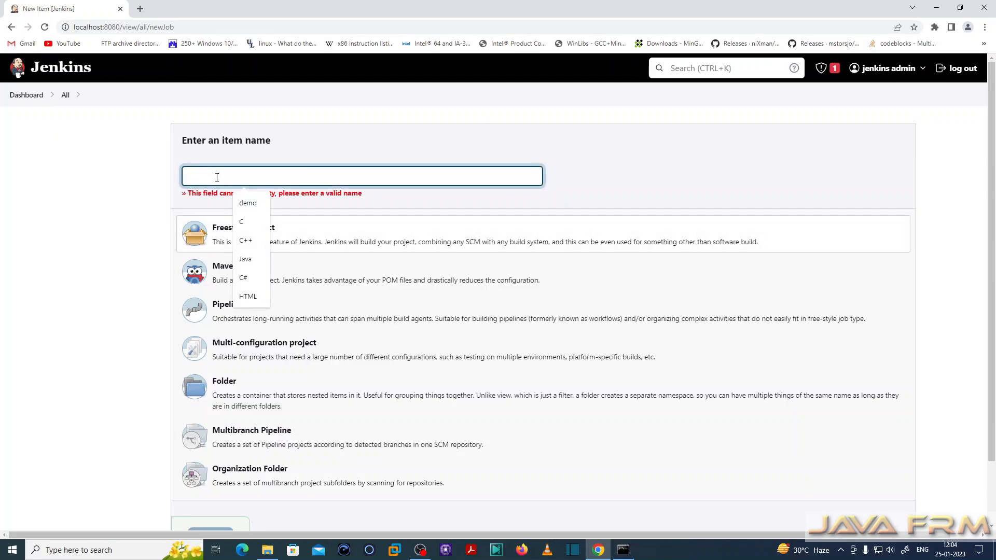
{"action": "type", "text": "An"}
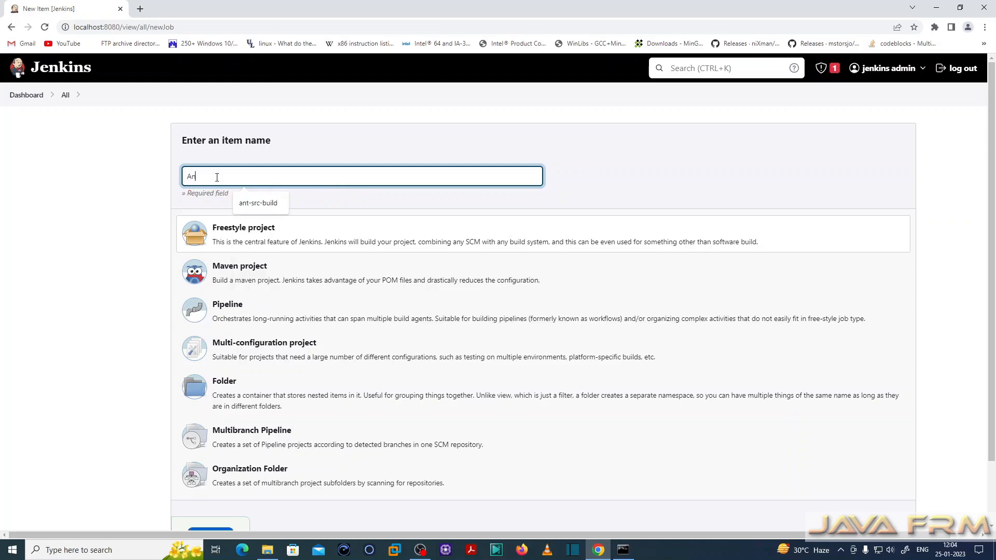
{"action": "type", "text": "t-1."}
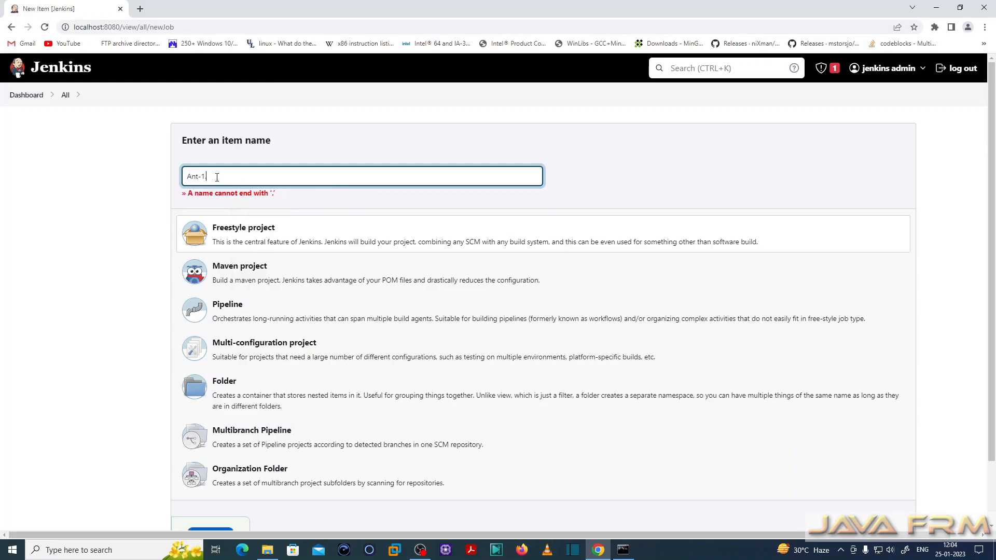
{"action": "type", "text": "10"}
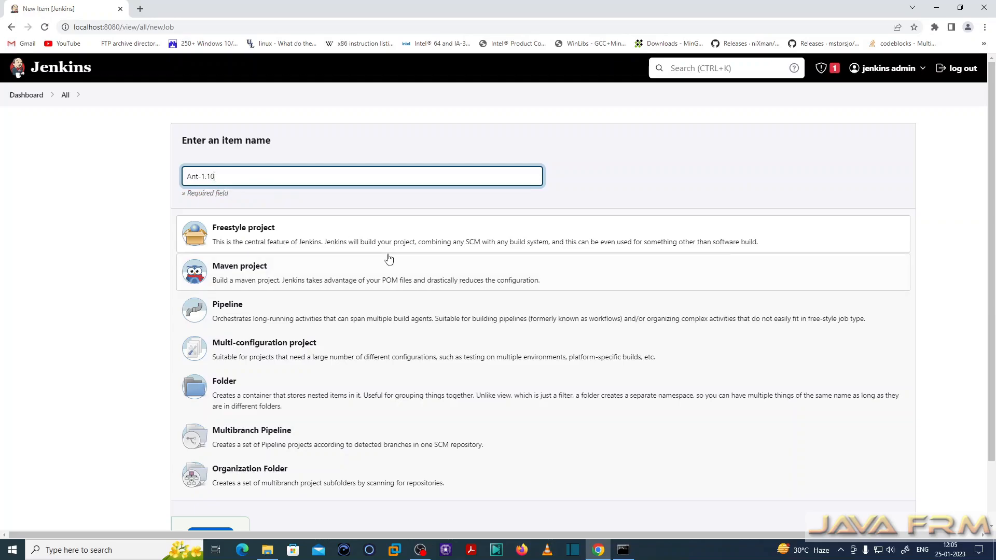
{"action": "scroll", "coordinate": [389, 259], "scroll_direction": "down", "scroll_amount": 3}
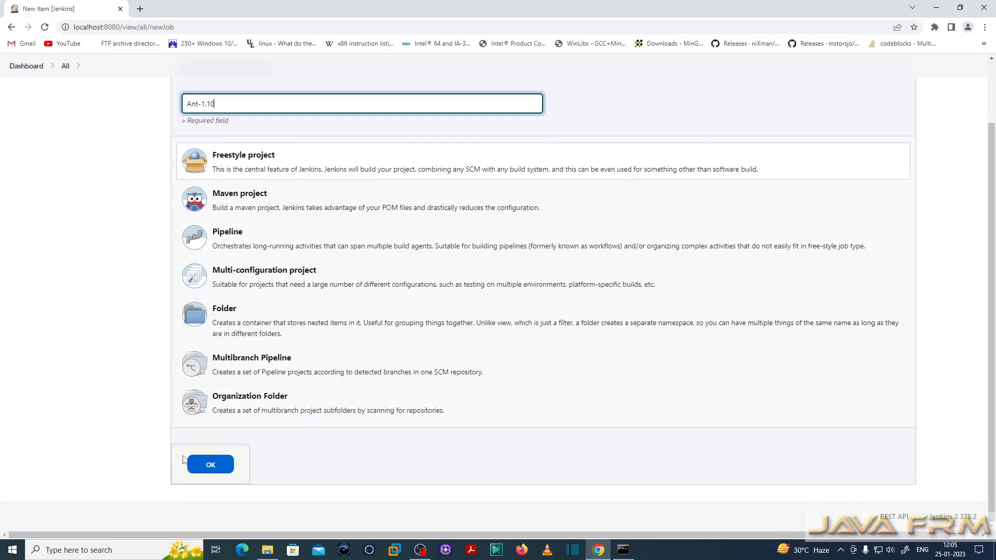
{"action": "left_click", "coordinate": [213, 468]}
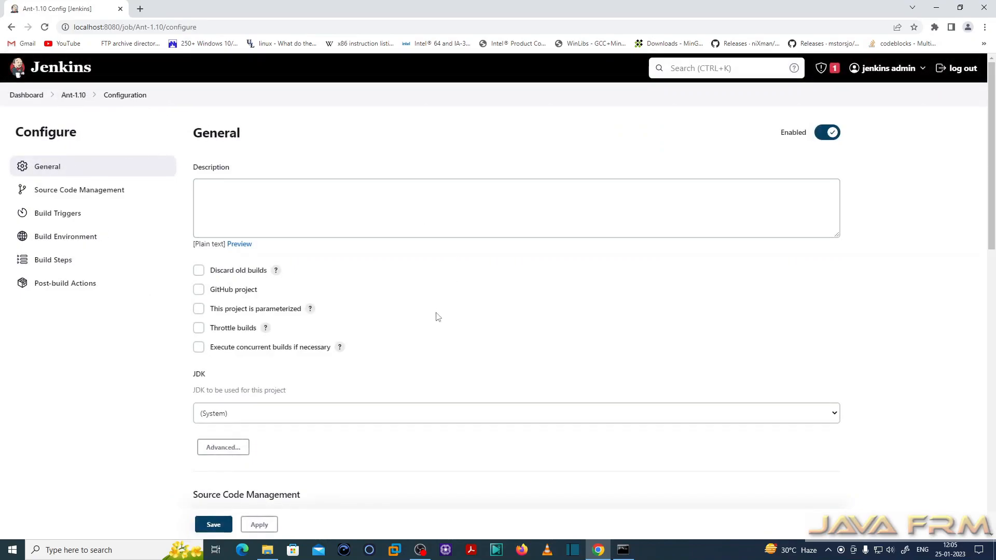
Step: Set the JDK for this project to JDK-11 and expand the advanced general options
{"action": "scroll", "coordinate": [438, 317], "scroll_direction": "down", "scroll_amount": 2}
{"action": "left_click", "coordinate": [250, 317]}
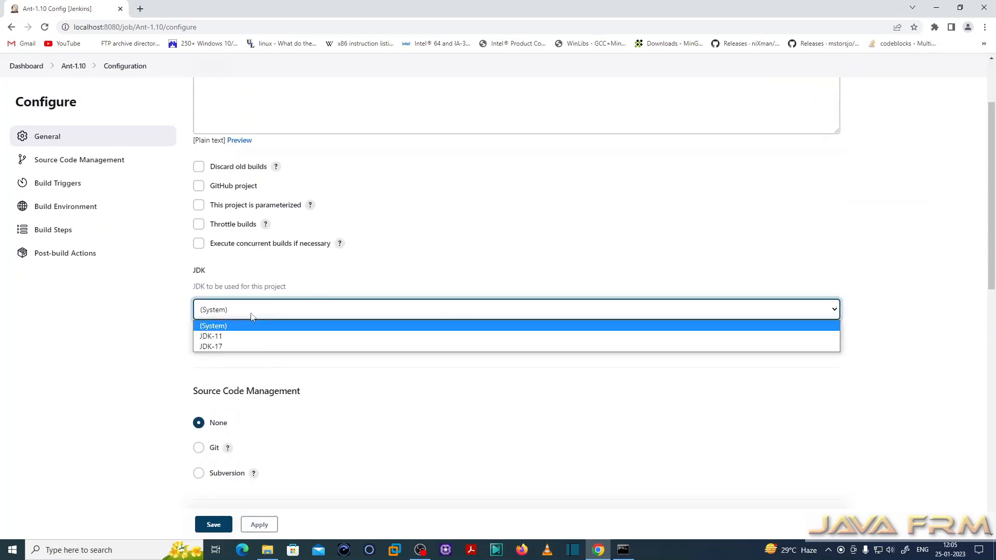
{"action": "left_click", "coordinate": [210, 336]}
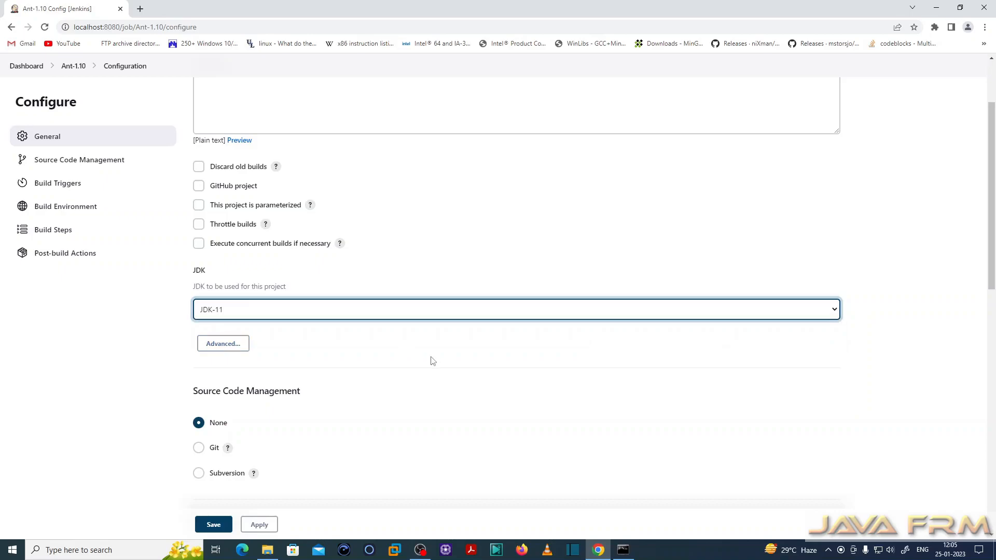
{"action": "scroll", "coordinate": [432, 362], "scroll_direction": "down", "scroll_amount": 3}
{"action": "left_click", "coordinate": [222, 188]}
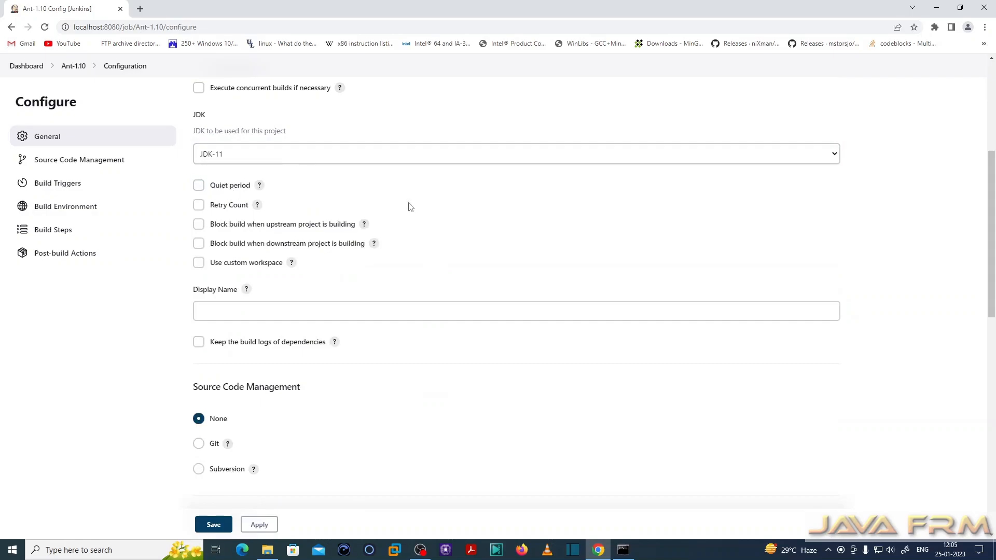
Step: Enable With Ant in the build environment, using Ant version Ant-1.10 and JDK-11
{"action": "scroll", "coordinate": [415, 275], "scroll_direction": "down", "scroll_amount": 4}
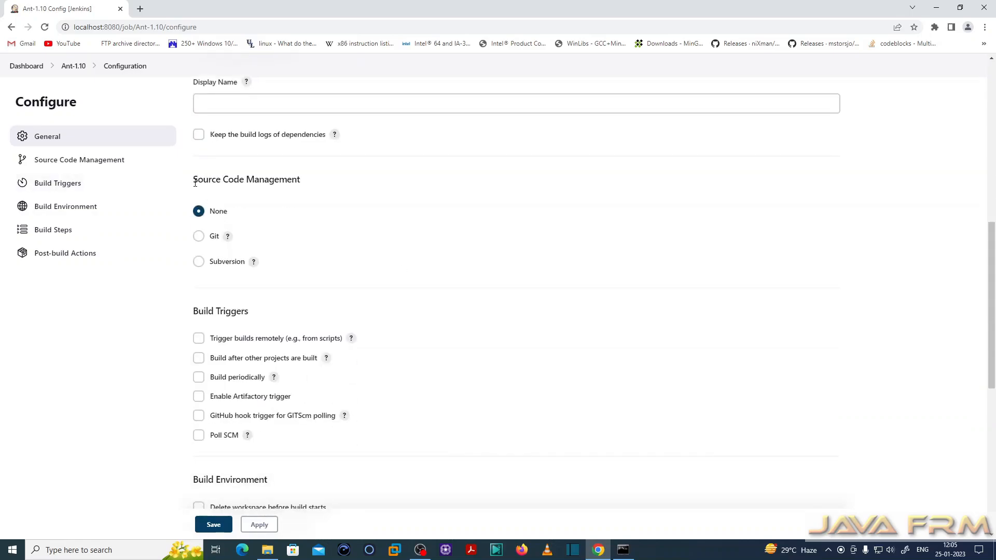
{"action": "left_click_drag", "start_coordinate": [193, 181], "coordinate": [305, 183]}
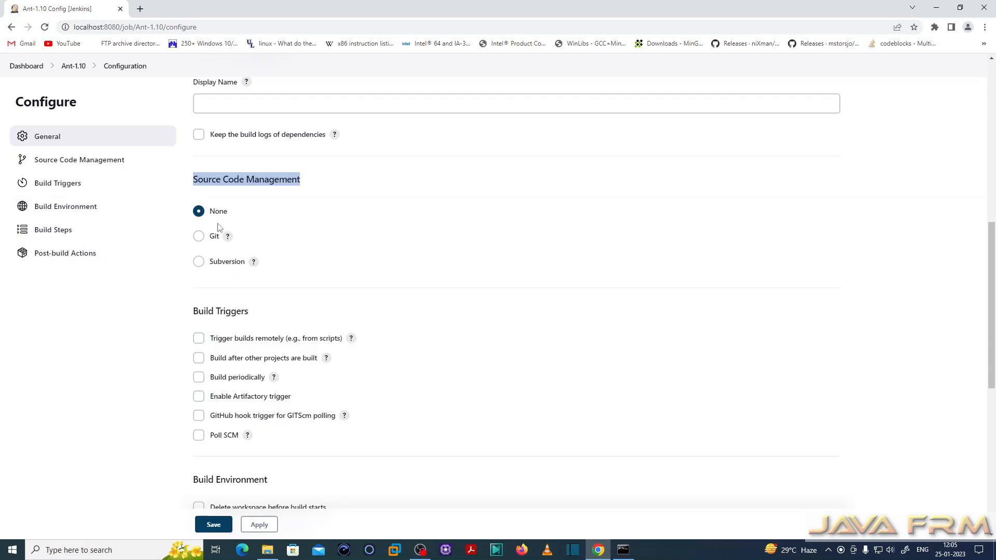
{"action": "scroll", "coordinate": [419, 330], "scroll_direction": "down", "scroll_amount": 8}
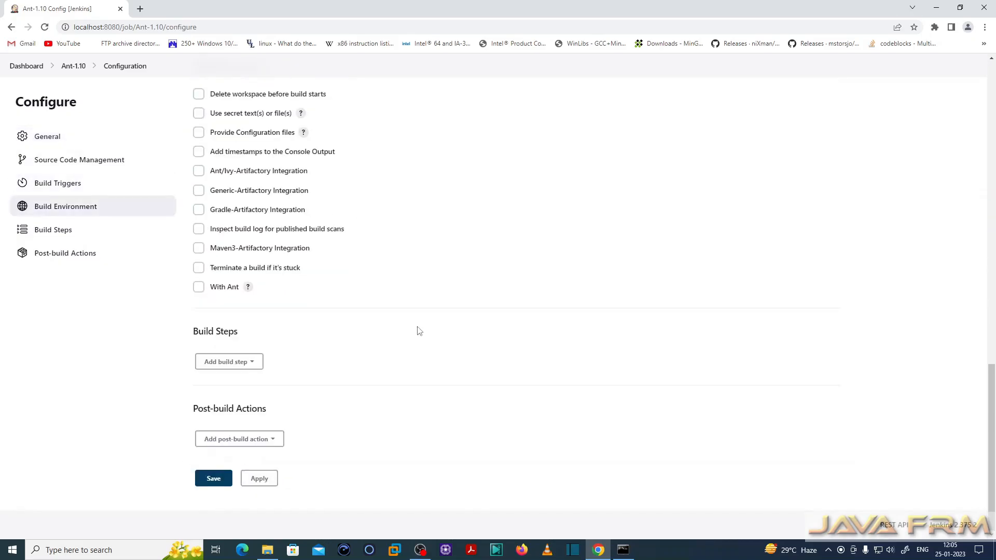
{"action": "left_click", "coordinate": [199, 286]}
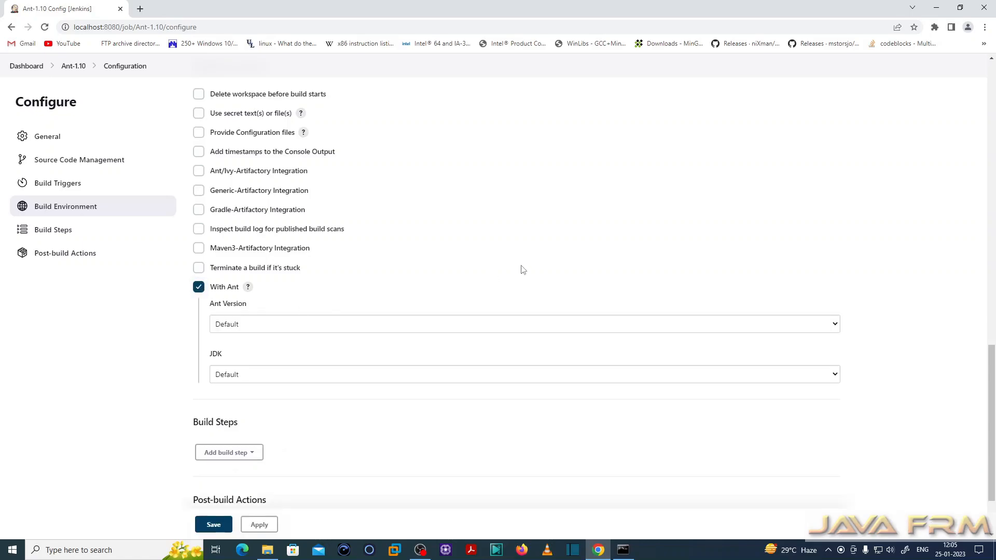
{"action": "left_click", "coordinate": [836, 326]}
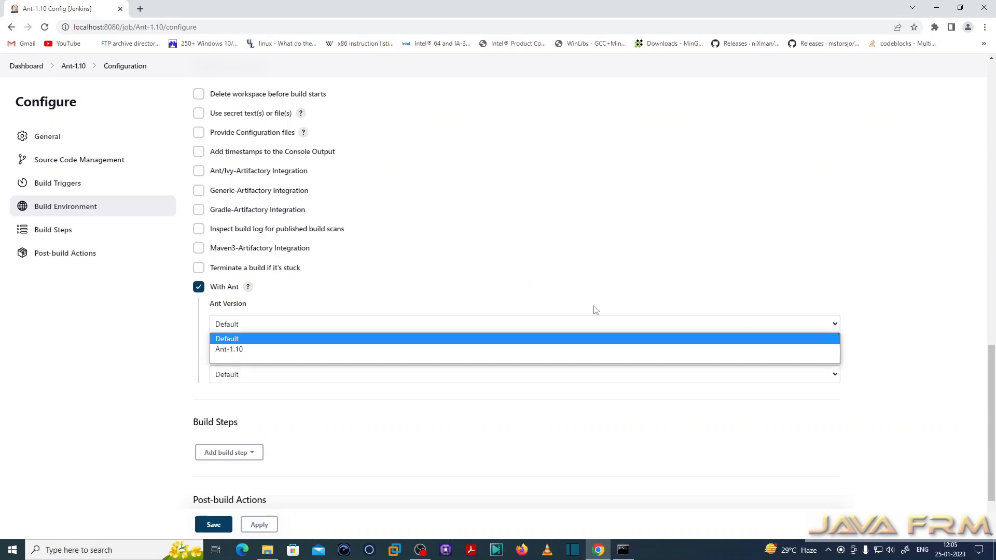
{"action": "left_click", "coordinate": [241, 351]}
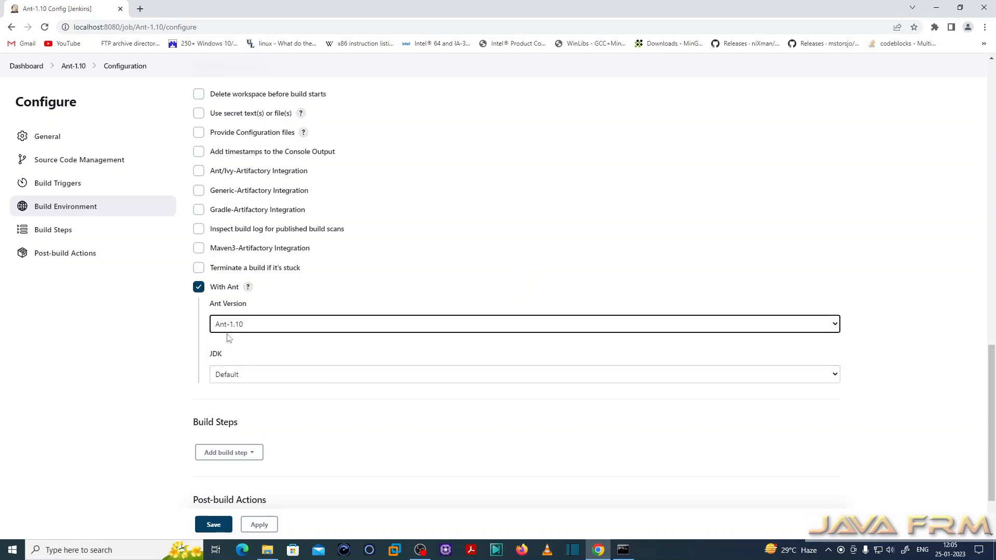
{"action": "left_click", "coordinate": [238, 379]}
{"action": "left_click", "coordinate": [236, 399]}
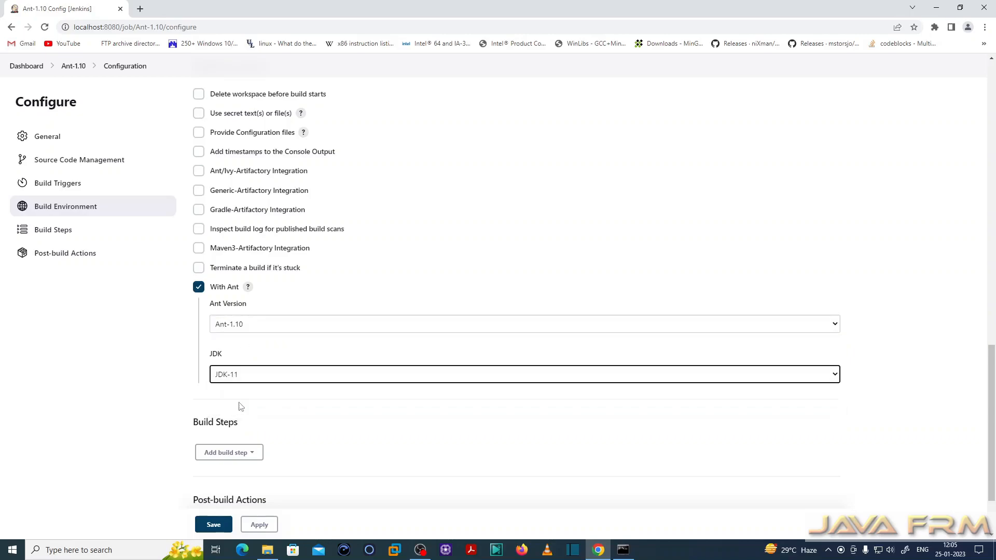
Step: Add an Invoke Ant build step, then apply and save the project configuration
{"action": "scroll", "coordinate": [185, 398], "scroll_direction": "down", "scroll_amount": 2}
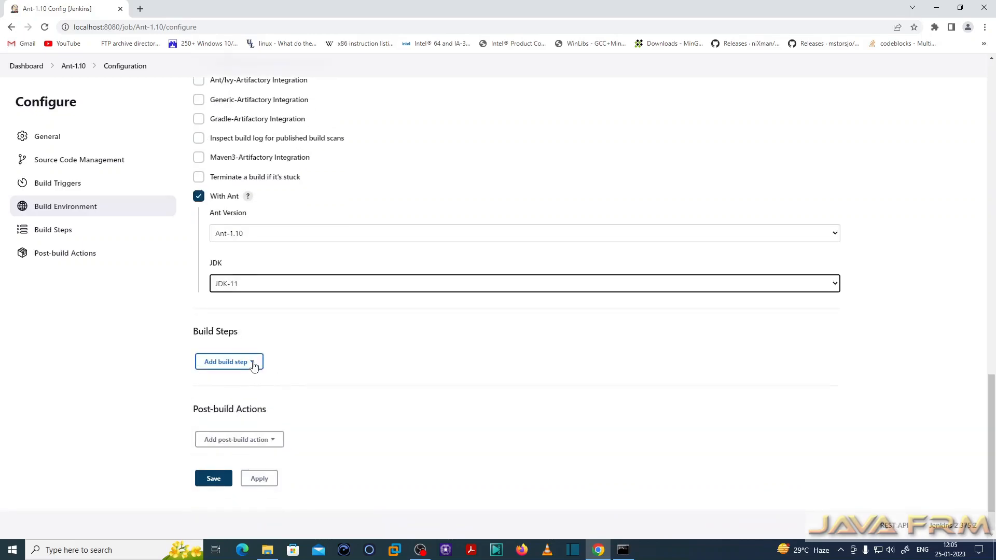
{"action": "left_click", "coordinate": [254, 364]}
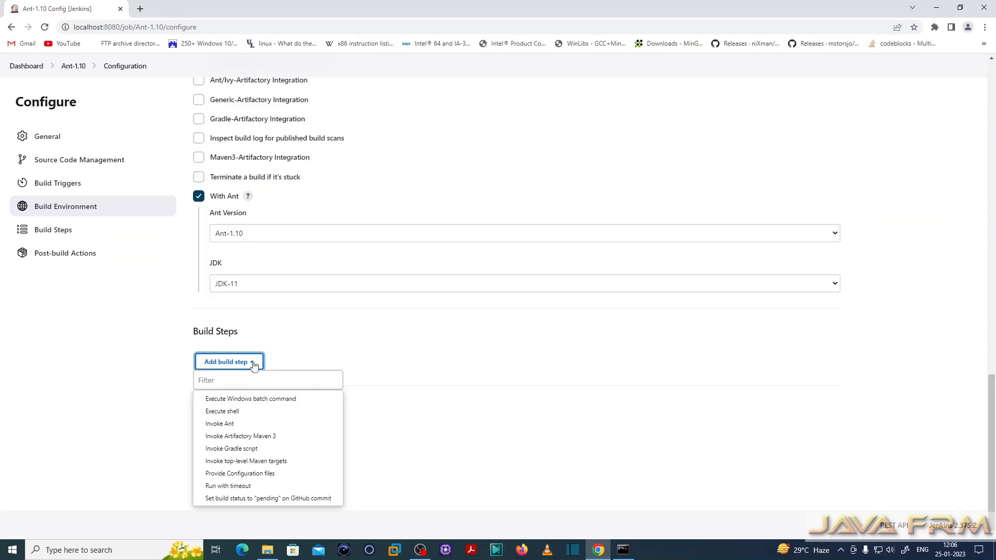
{"action": "left_click", "coordinate": [248, 423]}
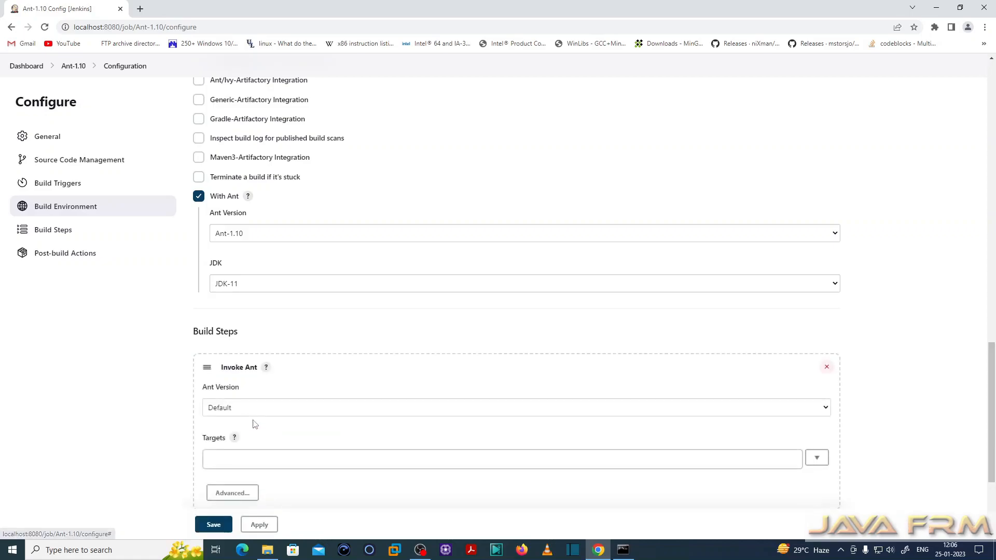
{"action": "scroll", "coordinate": [336, 370], "scroll_direction": "down", "scroll_amount": 3}
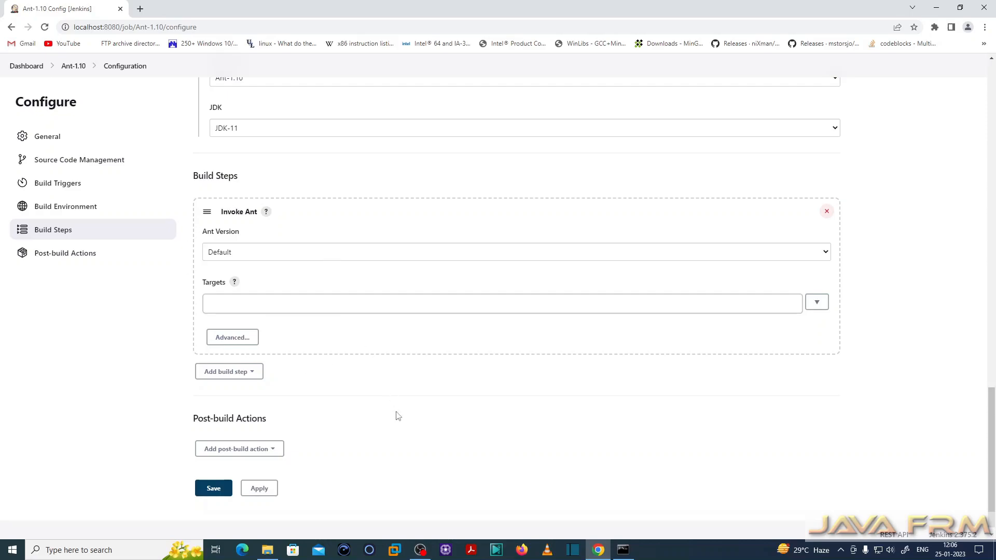
{"action": "left_click", "coordinate": [261, 489]}
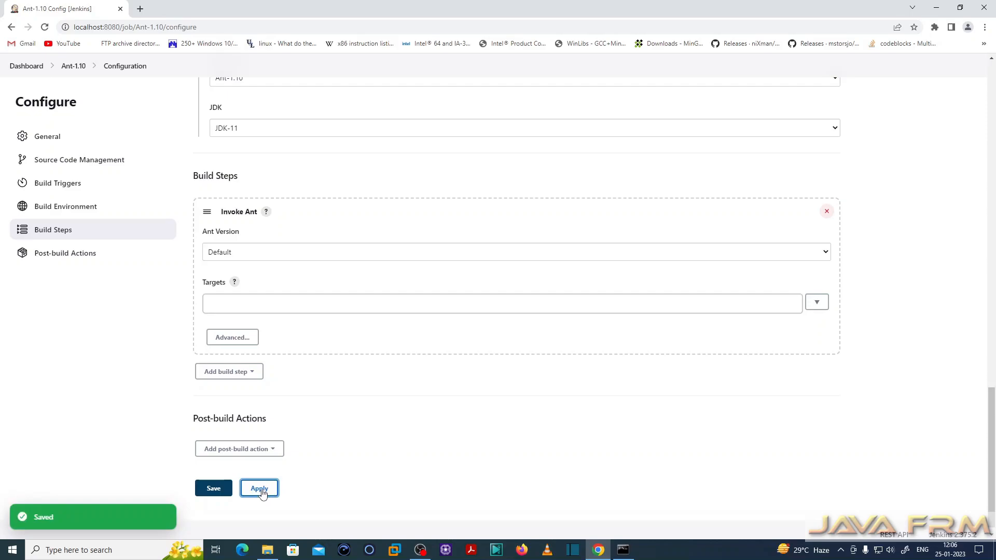
{"action": "left_click", "coordinate": [217, 490]}
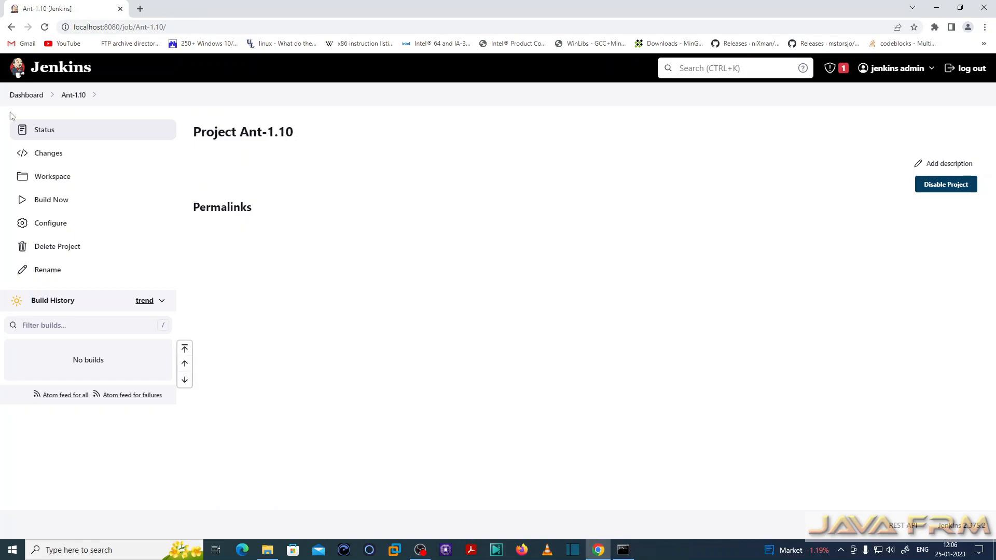
Step: Run a build of the Ant-1.10 project and open the console output of build #1
{"action": "left_click", "coordinate": [56, 203]}
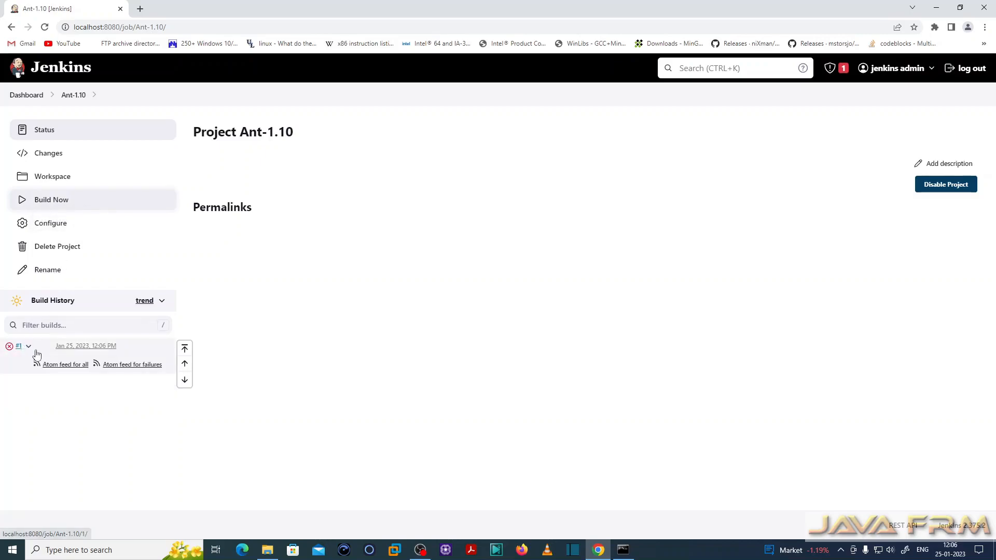
{"action": "left_click", "coordinate": [85, 351]}
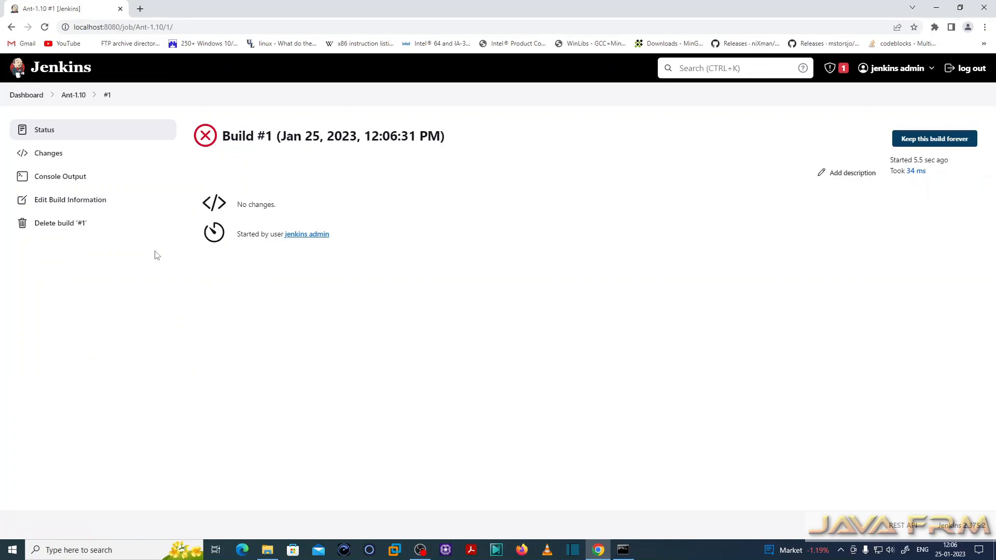
{"action": "left_click", "coordinate": [54, 179]}
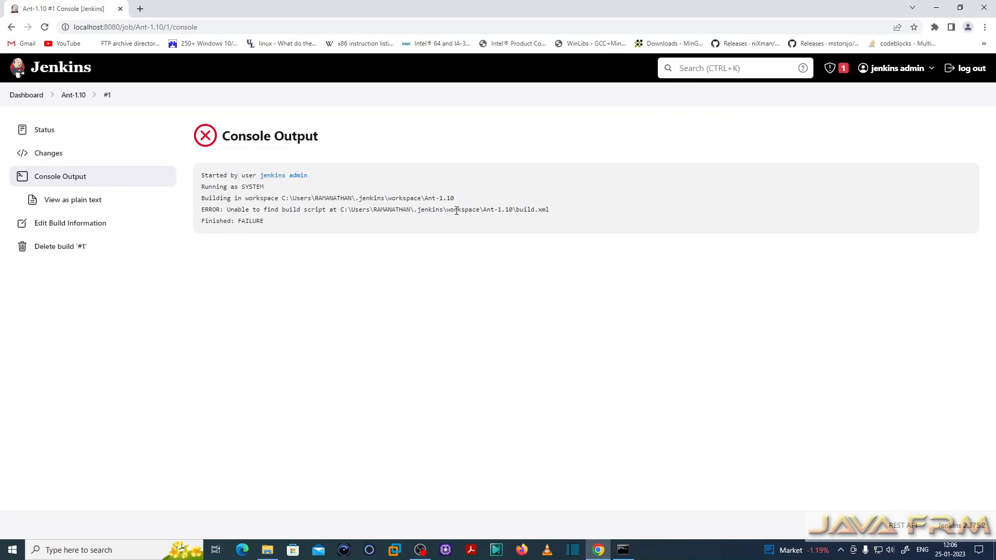
Step: Copy the Ant-1.10 workspace folder path, without build.xml, from the error line in the console output
{"action": "left_click_drag", "start_coordinate": [518, 211], "coordinate": [561, 212]}
{"action": "left_click", "coordinate": [489, 265]}
{"action": "mouse_move", "coordinate": [516, 210]}
{"action": "left_mouse_down"}
{"action": "mouse_move", "coordinate": [358, 200]}
{"action": "mouse_move", "coordinate": [507, 210]}
{"action": "left_mouse_up"}
{"action": "left_click", "coordinate": [327, 223]}
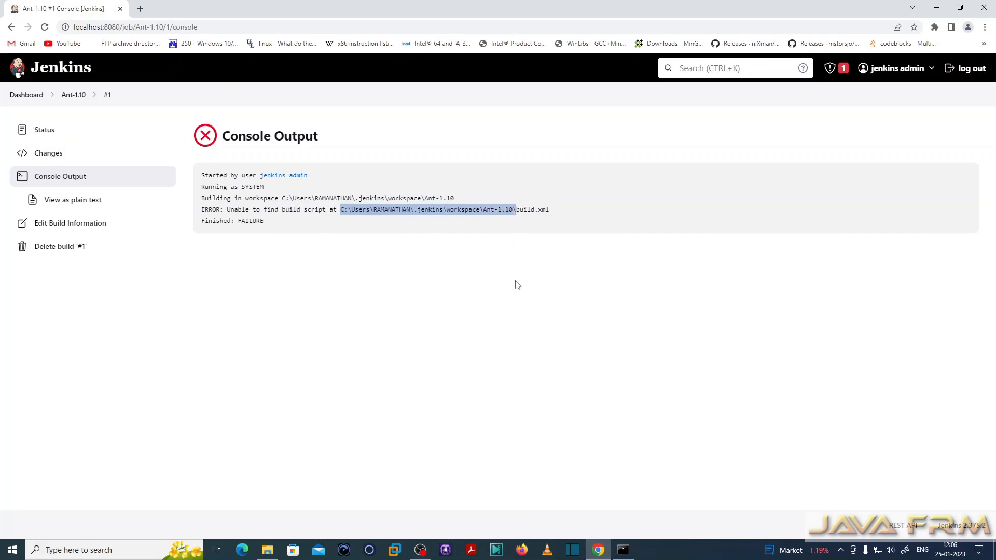
Step: Open the Ant-1.10 workspace folder from the copied path in a new File Explorer window and check its location within the Jenkins workspace
{"action": "left_click", "coordinate": [268, 550]}
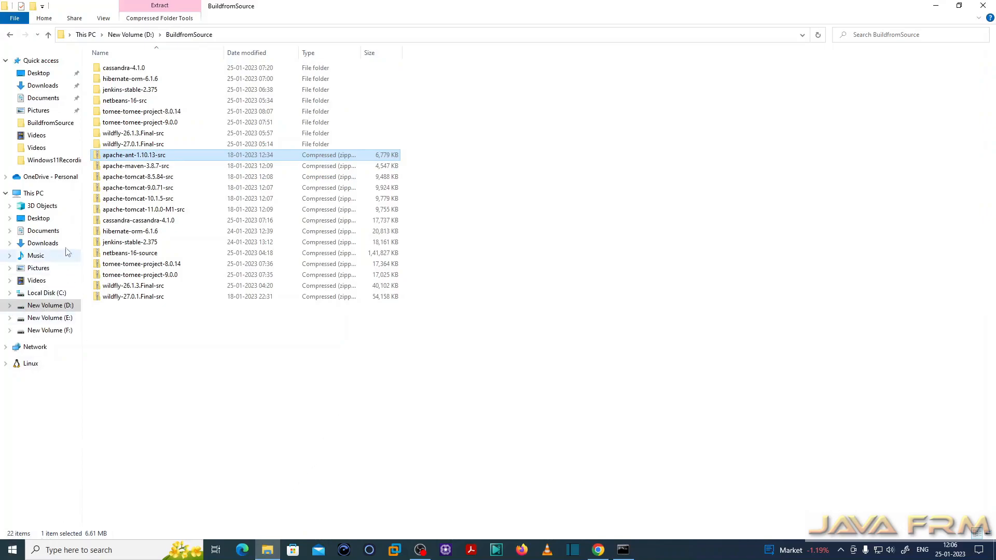
{"action": "left_click", "coordinate": [12, 550]}
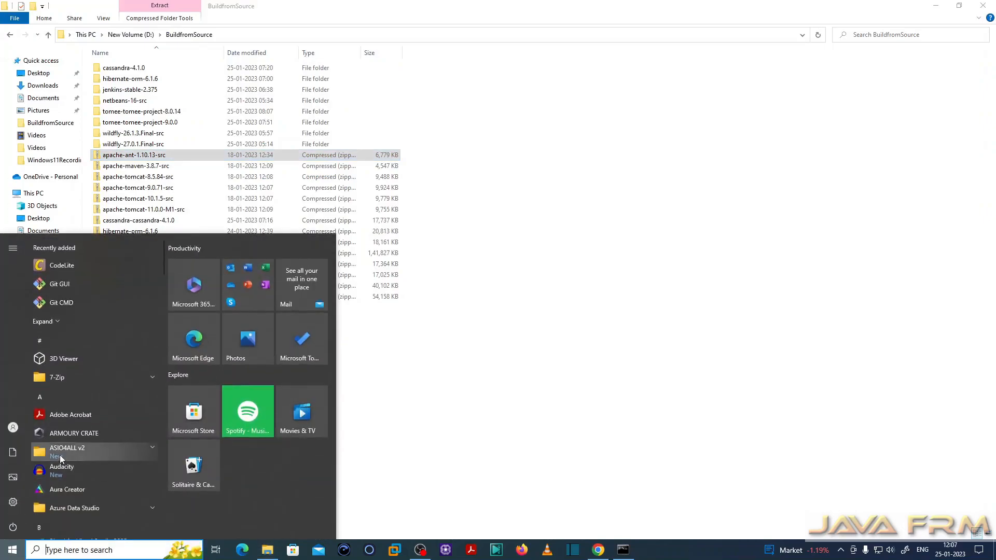
{"action": "type", "text": "this"}
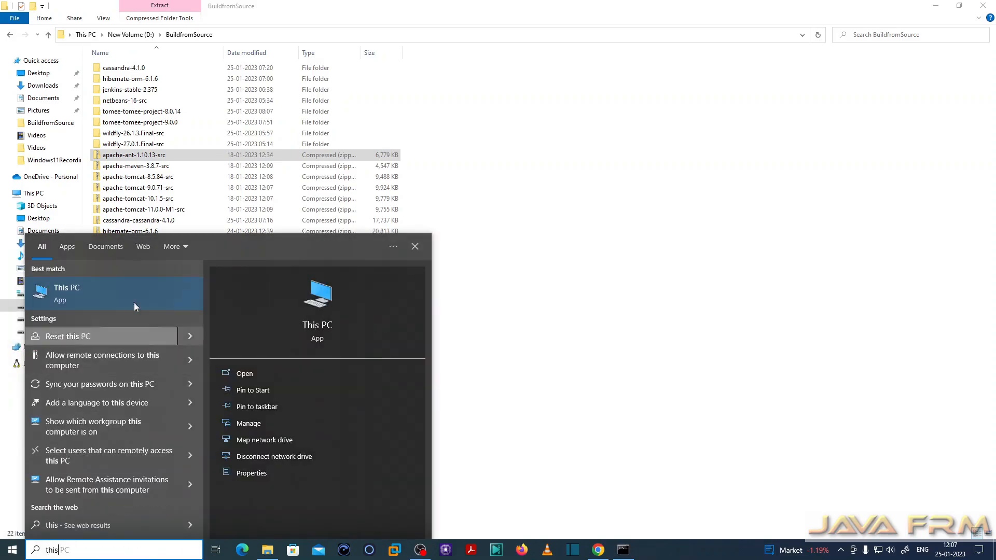
{"action": "left_click", "coordinate": [109, 289]}
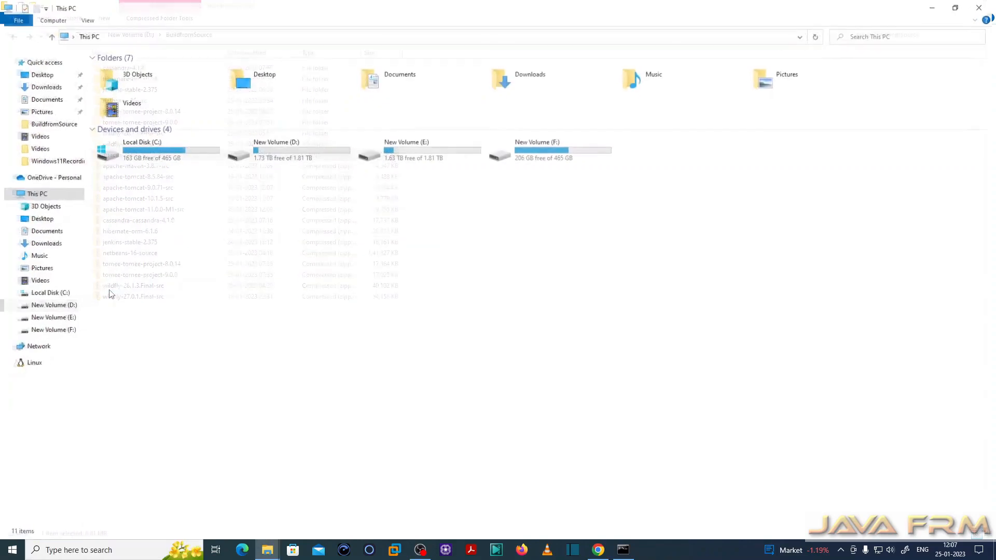
{"action": "left_click", "coordinate": [124, 35]}
{"action": "type", "text": "C:\\Users\\RAMANATHAN\\.jenkins\\workspace\\Ant-1.10\\"}
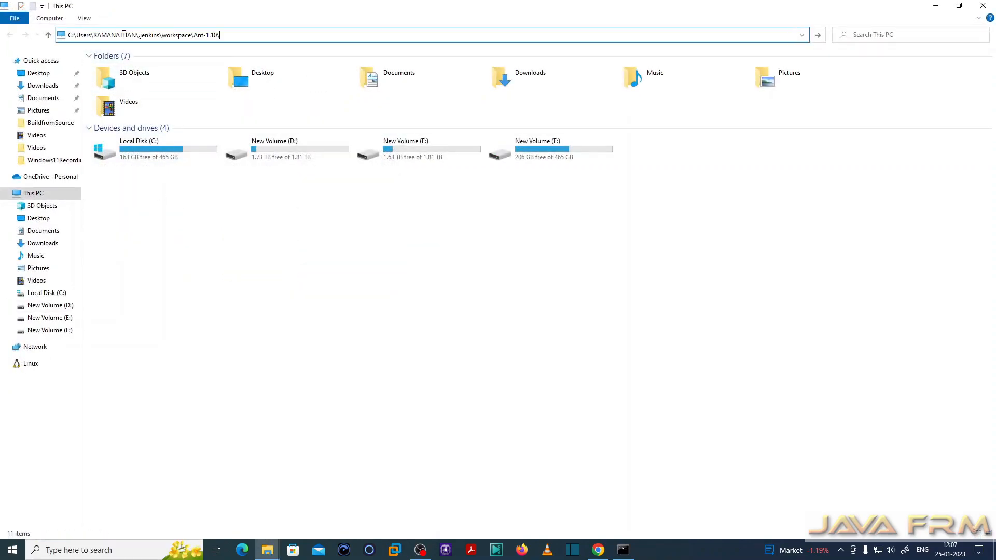
{"action": "key", "text": "Return"}
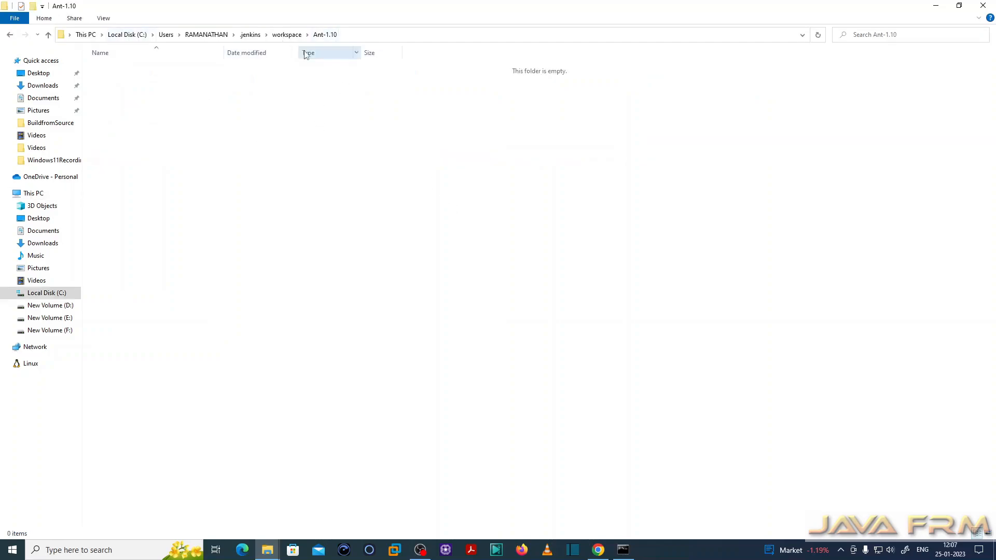
{"action": "left_click", "coordinate": [287, 34]}
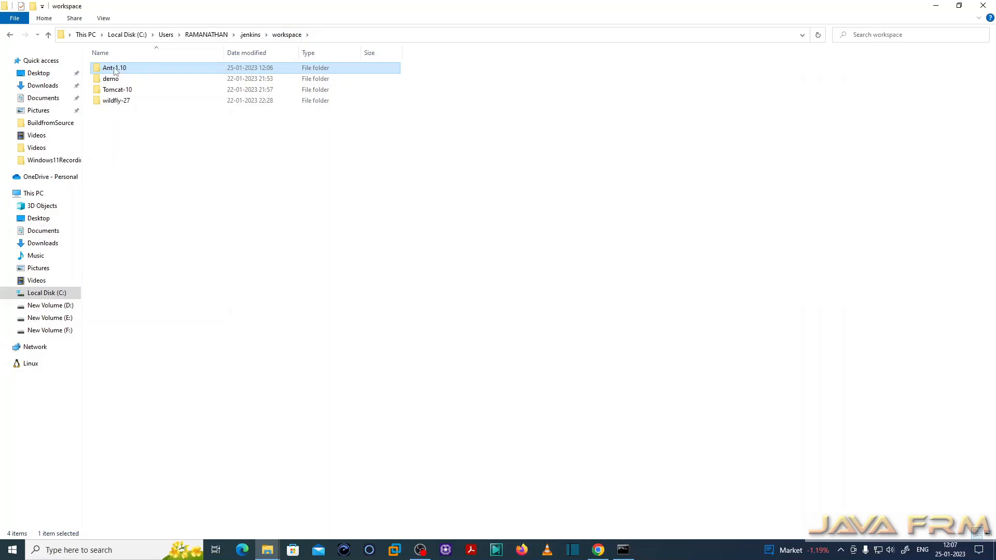
{"action": "double_click", "coordinate": [114, 69]}
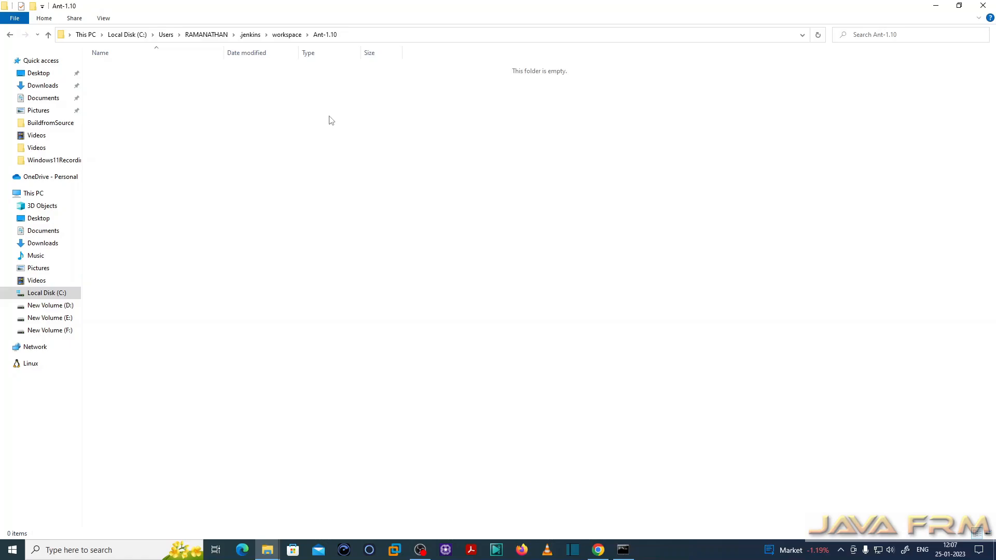
Step: Switch to the BuildfromSource folder, open the apache-ant-1.10.13-src archive in 7-Zip and enter its apache-ant-1.10.13 folder
{"action": "left_click", "coordinate": [266, 553]}
{"action": "left_click", "coordinate": [225, 511]}
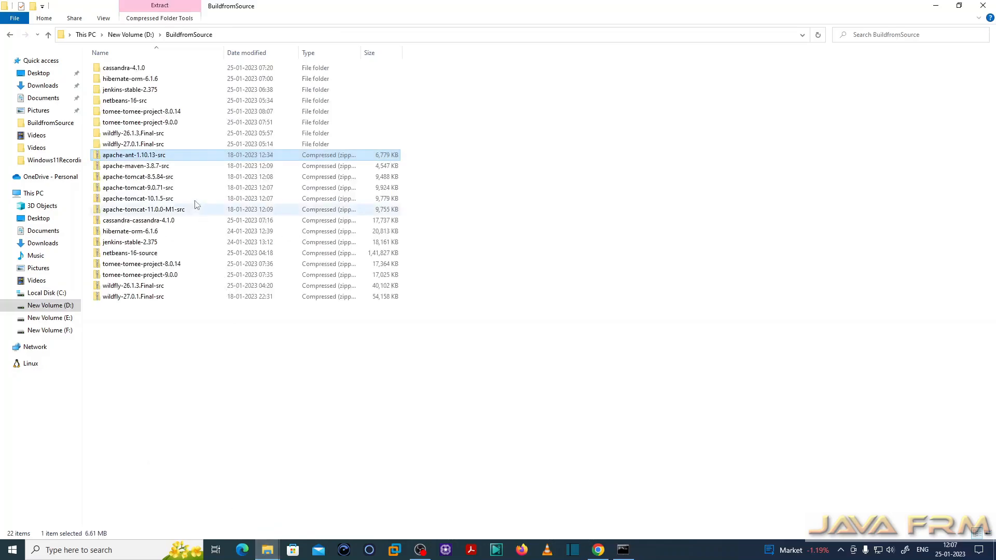
{"action": "right_click", "coordinate": [150, 159]}
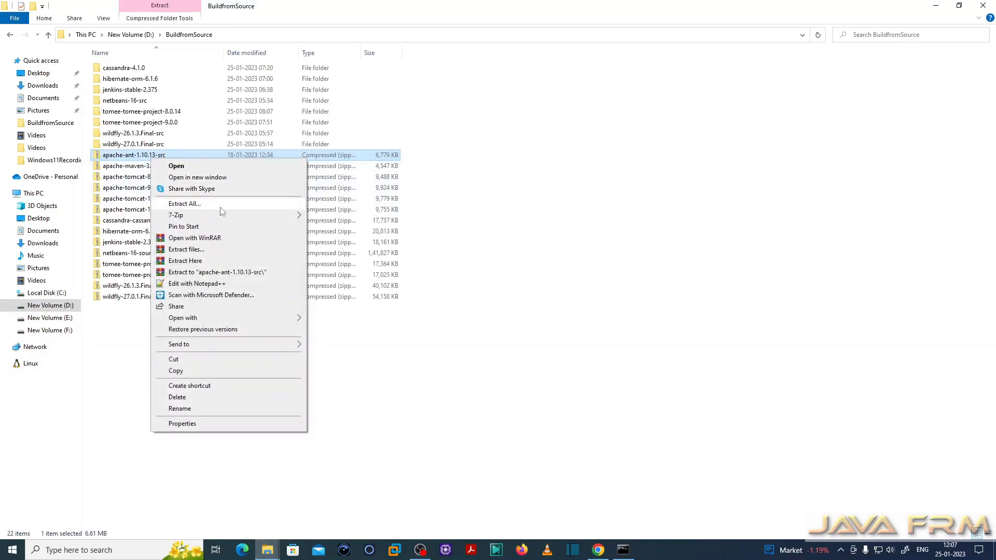
{"action": "mouse_move", "coordinate": [223, 215]}
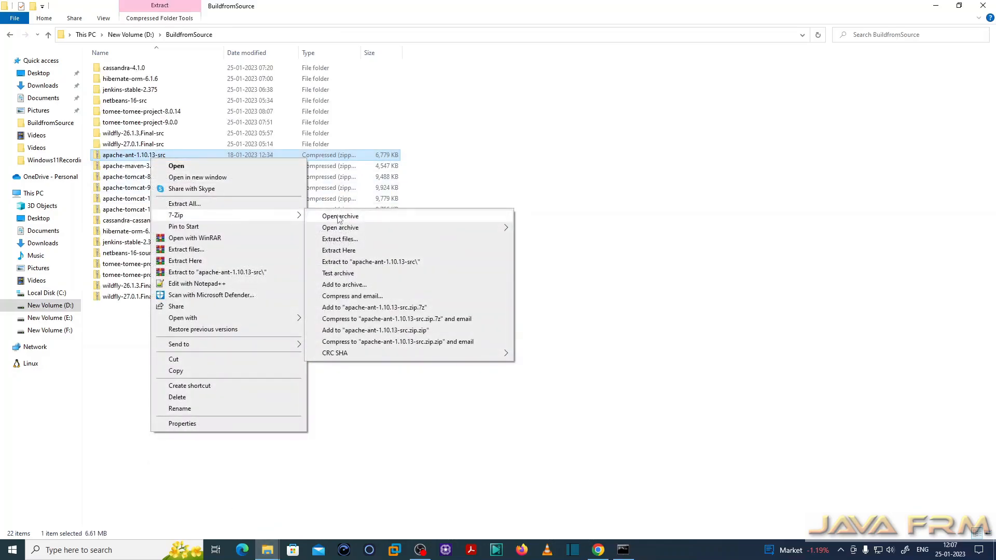
{"action": "left_click", "coordinate": [339, 217]}
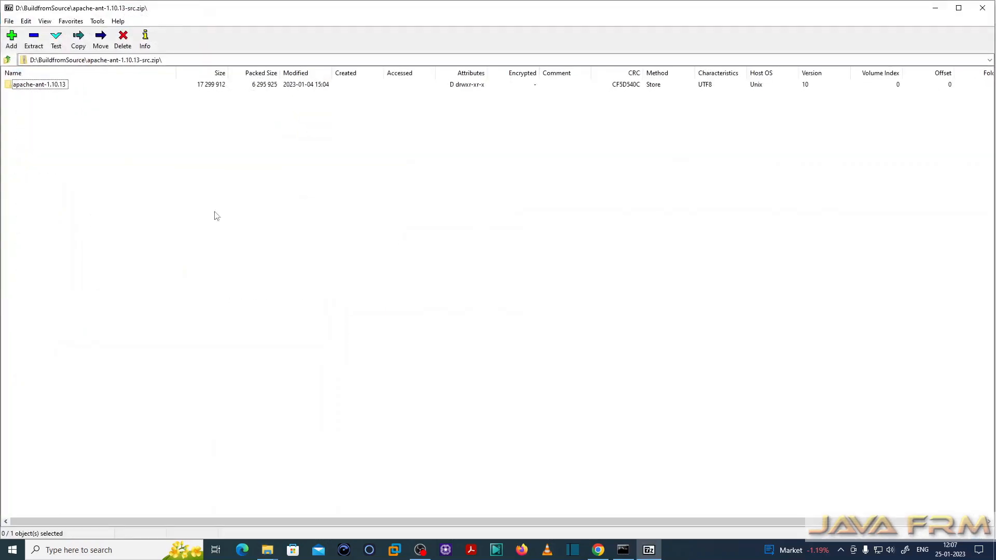
{"action": "double_click", "coordinate": [54, 87]}
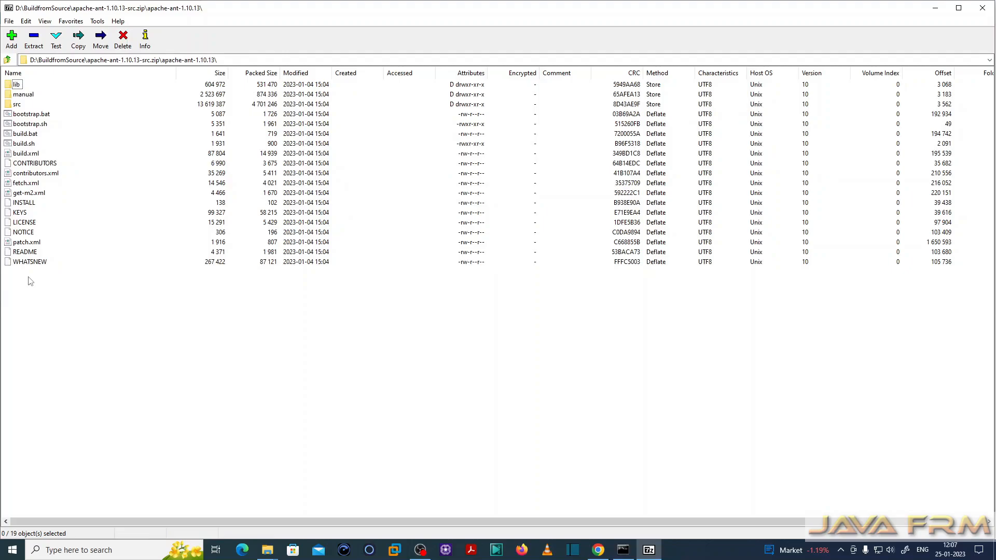
Step: Extract the contents of the apache-ant-1.10.13 folder into the Ant-1.10 folder of the Jenkins workspace
{"action": "left_click", "coordinate": [34, 40]}
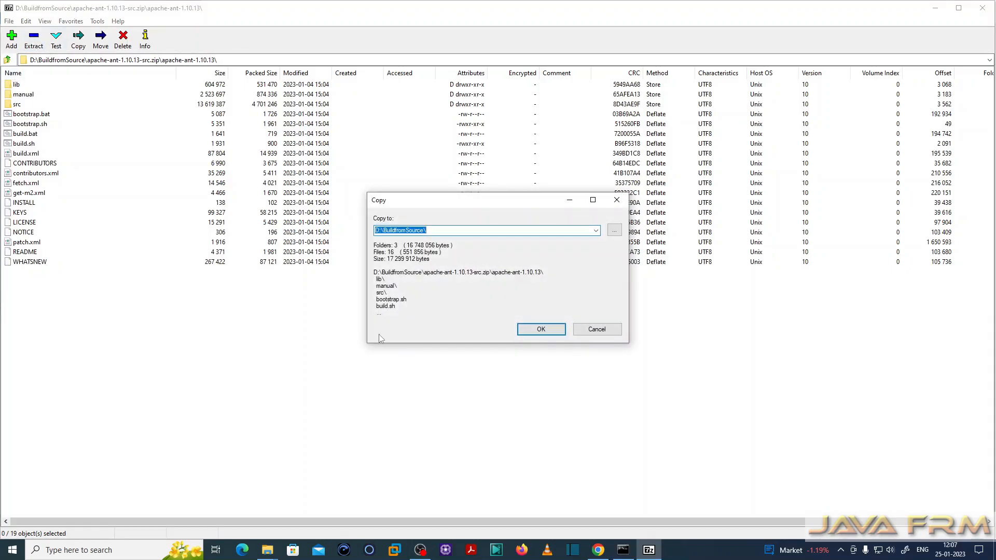
{"action": "type", "text": "C:\\Users\\RAMANATHAN\\jenkins\\workspace\\Ant-1.10\\"}
{"action": "left_click", "coordinate": [541, 330]}
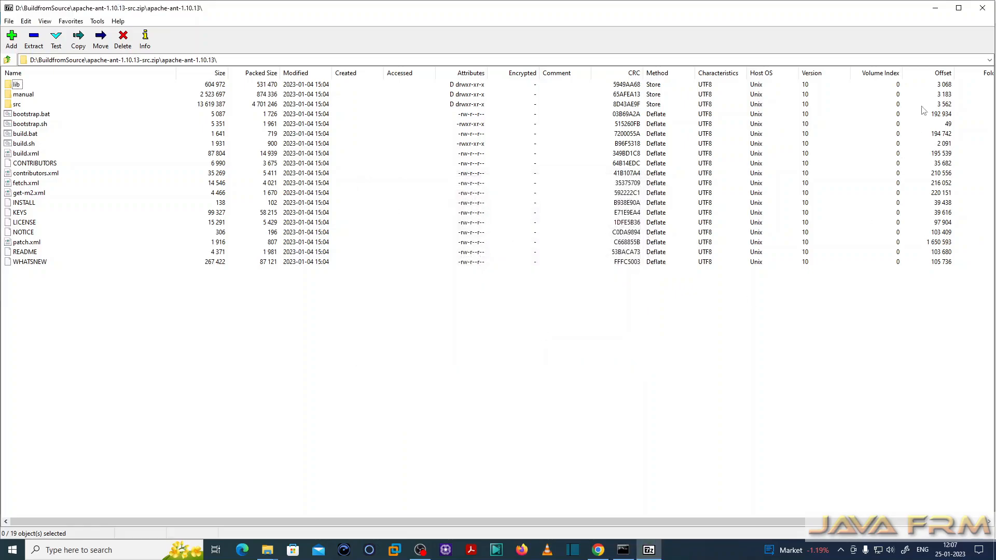
Step: Minimize 7-Zip, switch to the Ant-1.10 workspace folder, check the extracted build XML file and refresh the folder
{"action": "left_click", "coordinate": [938, 8]}
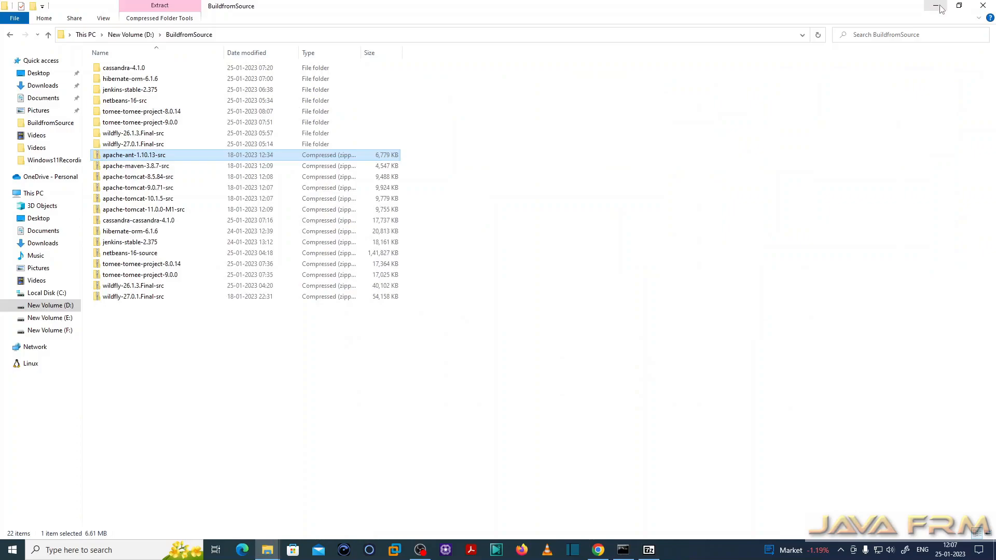
{"action": "left_click", "coordinate": [269, 551]}
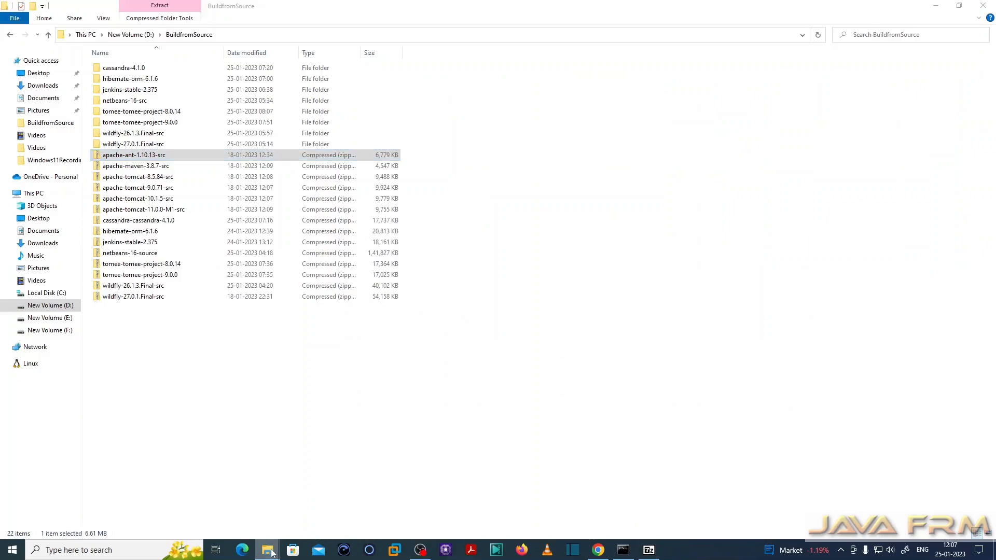
{"action": "left_click", "coordinate": [303, 518]}
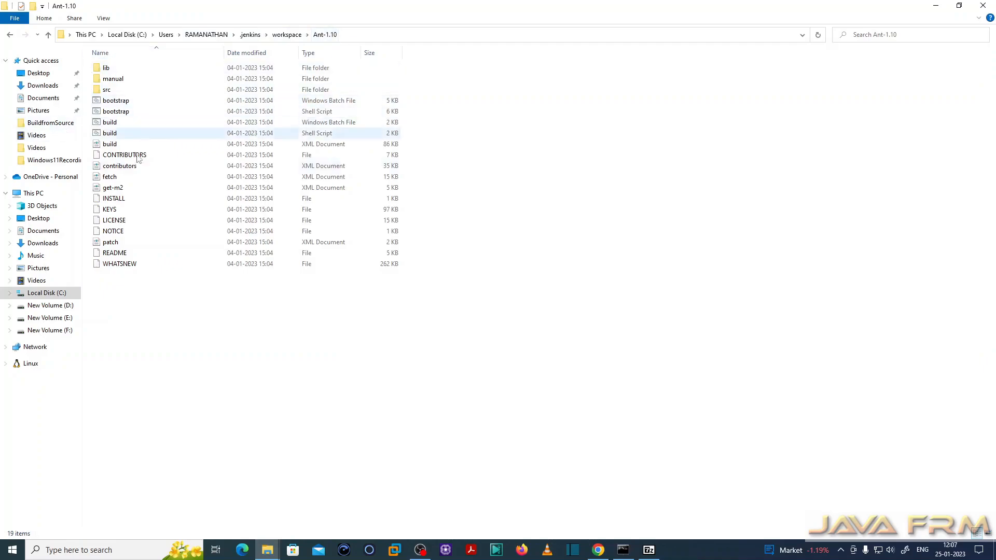
{"action": "left_click", "coordinate": [115, 146]}
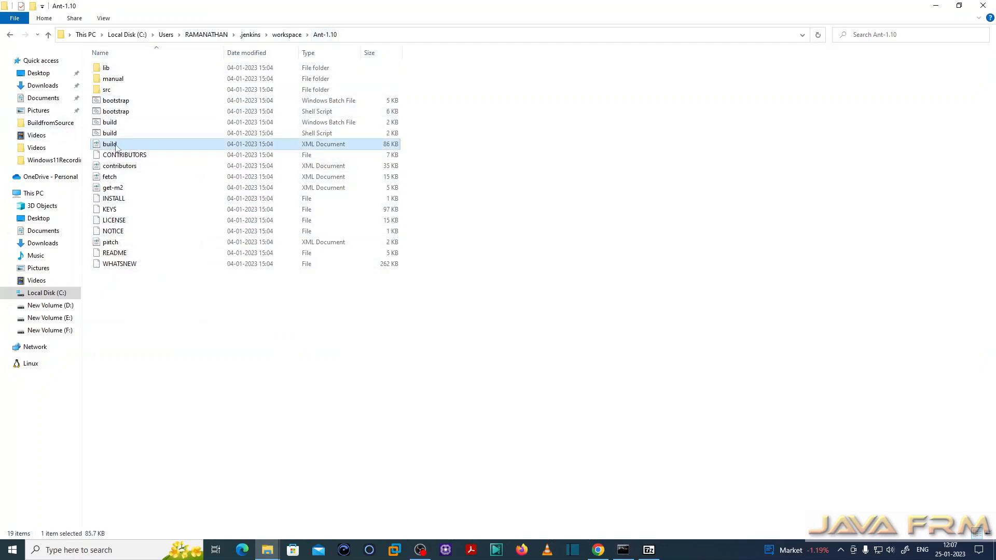
{"action": "right_click", "coordinate": [322, 371]}
{"action": "left_click", "coordinate": [362, 227]}
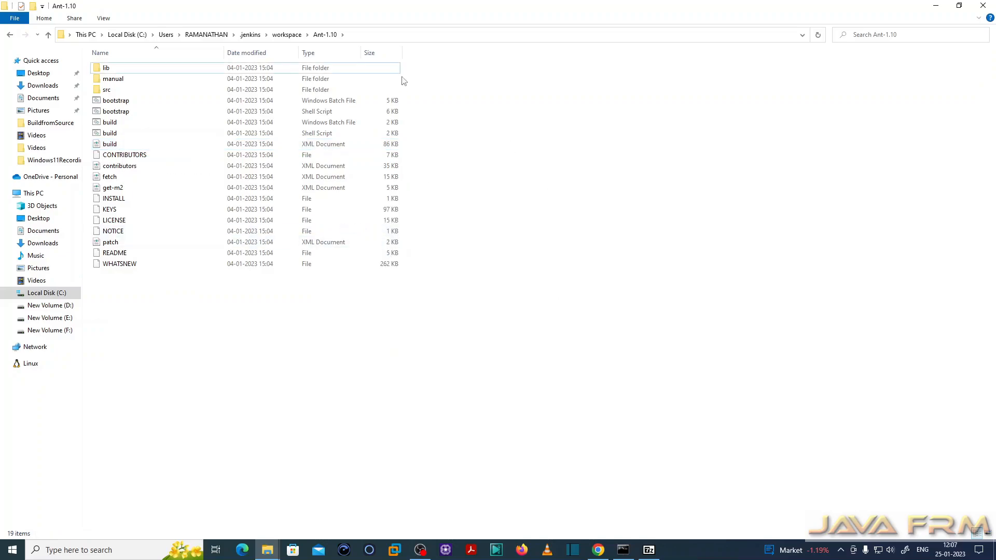
Step: Switch to Jenkins in Chrome, run another build of the Ant-1.10 project and open the console output of build #2
{"action": "left_click", "coordinate": [599, 550]}
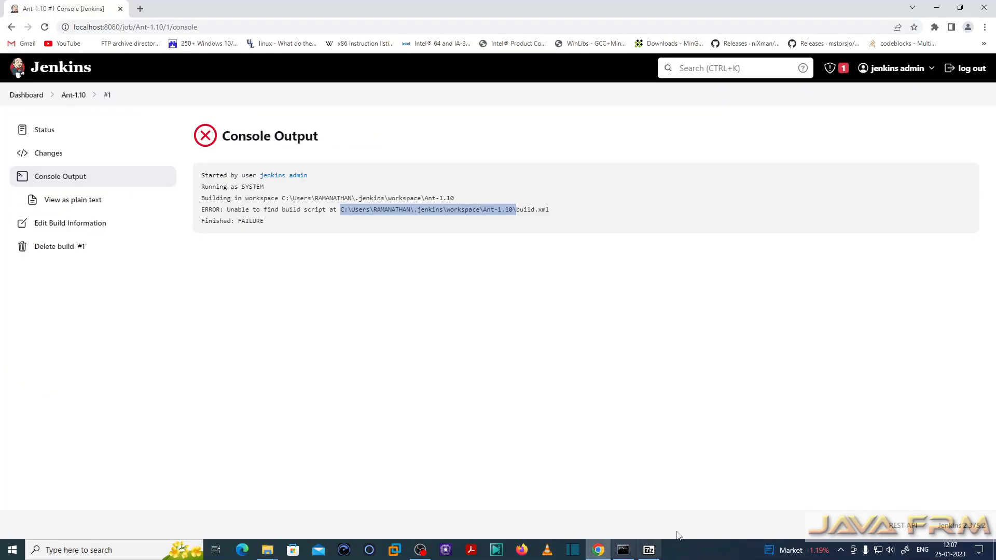
{"action": "left_click", "coordinate": [74, 97]}
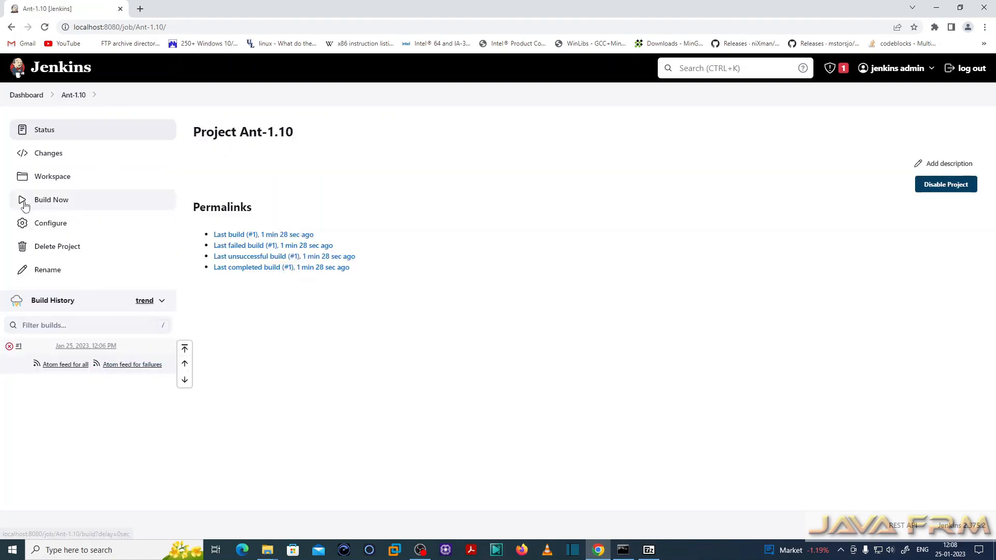
{"action": "left_click", "coordinate": [51, 201]}
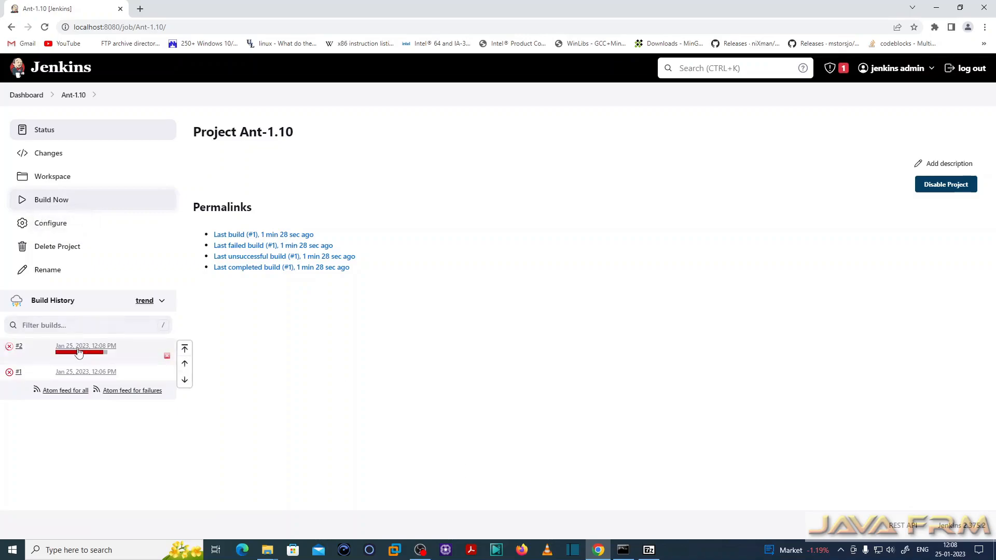
{"action": "left_click", "coordinate": [92, 353]}
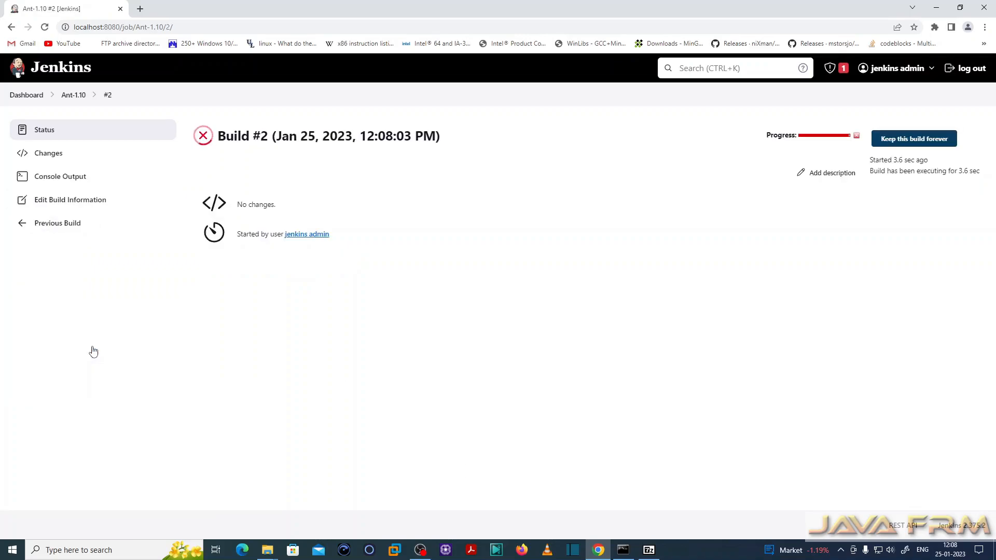
{"action": "left_click", "coordinate": [63, 178]}
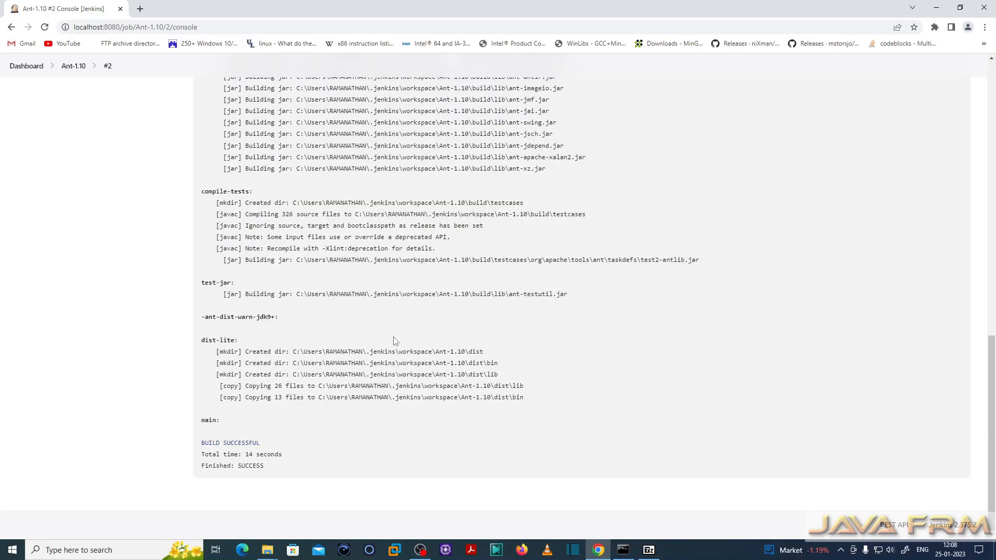
Step: Examine the console output of build #2, including the jars, test-jar and dist-lite targets and the first compile targets
{"action": "scroll", "coordinate": [415, 340], "scroll_direction": "up", "scroll_amount": 6}
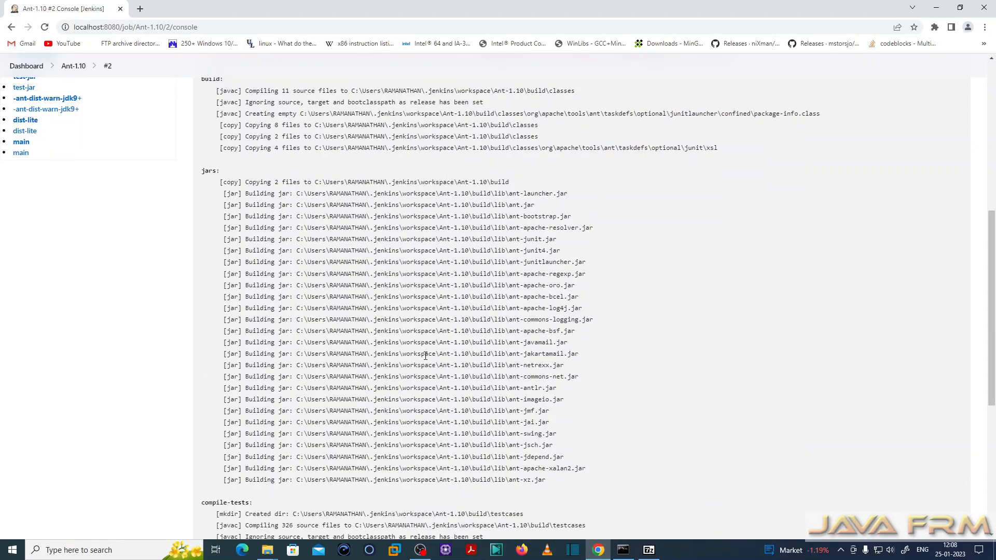
{"action": "scroll", "coordinate": [426, 356], "scroll_direction": "down", "scroll_amount": 6}
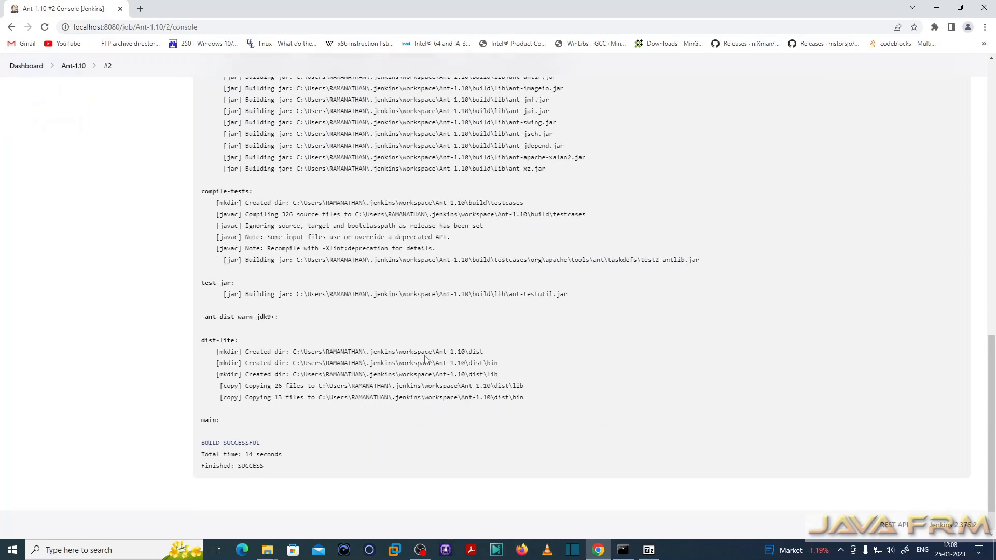
{"action": "left_click_drag", "start_coordinate": [462, 294], "coordinate": [570, 294]}
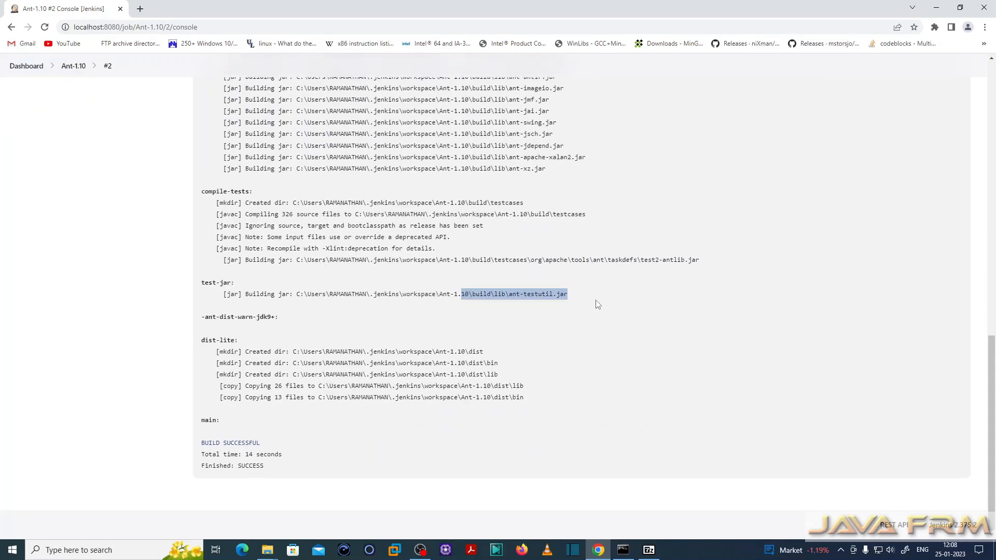
{"action": "scroll", "coordinate": [352, 433], "scroll_direction": "up", "scroll_amount": 14}
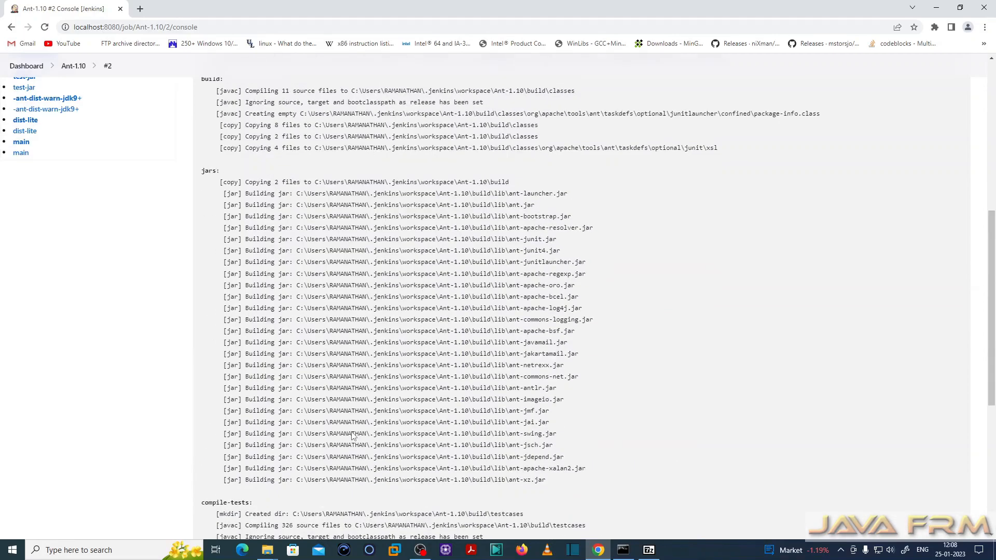
{"action": "scroll", "coordinate": [352, 433], "scroll_direction": "up", "scroll_amount": 3}
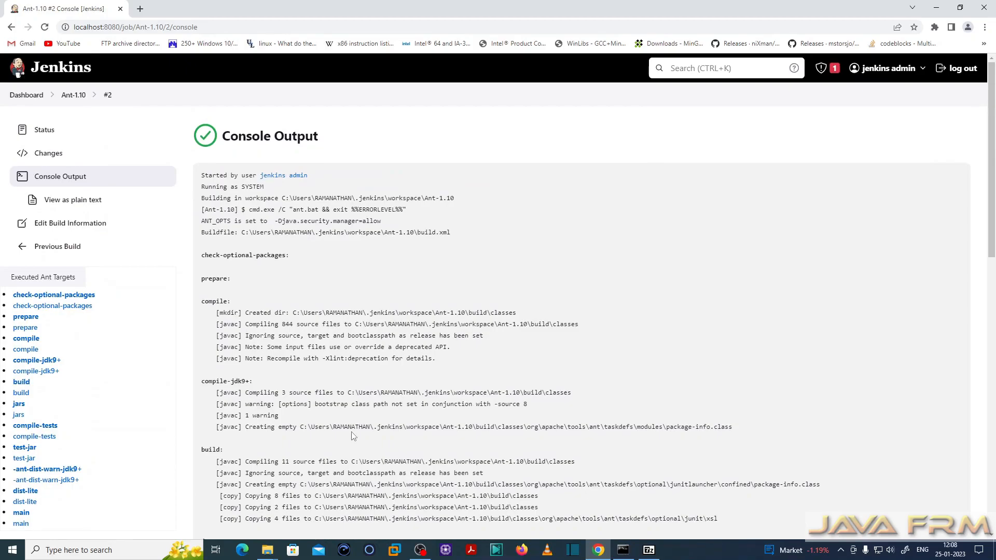
Step: Switch to the Ant-1.10 workspace folder in File Explorer, refresh it and inspect the JAR files in build\lib
{"action": "left_click", "coordinate": [268, 551]}
{"action": "left_click", "coordinate": [297, 506]}
{"action": "right_click", "coordinate": [302, 381]}
{"action": "left_click", "coordinate": [330, 241]}
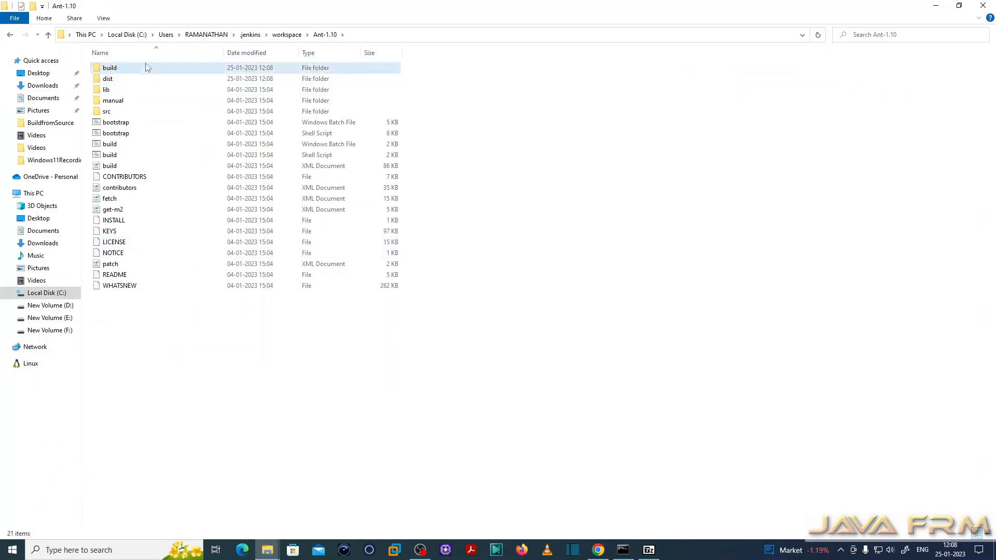
{"action": "double_click", "coordinate": [110, 70]}
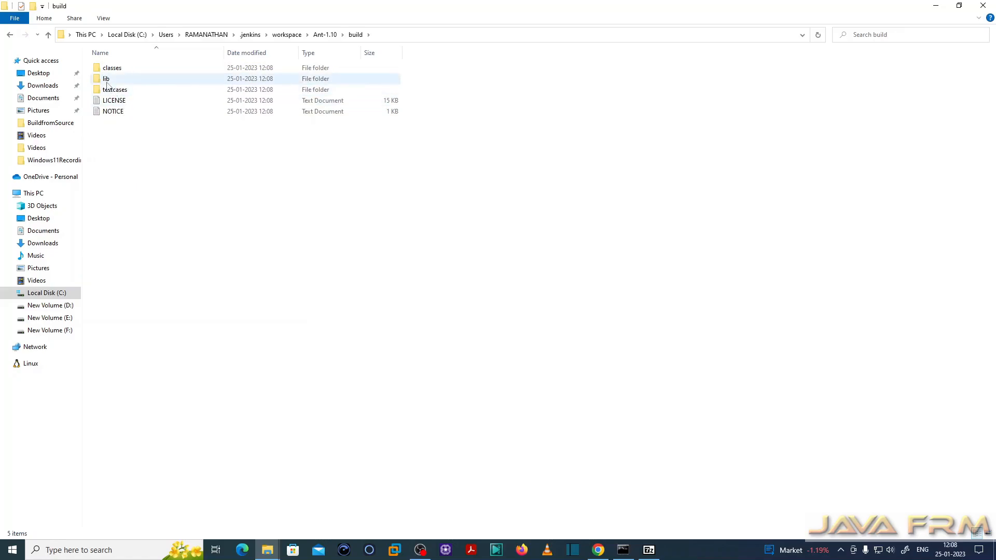
{"action": "double_click", "coordinate": [106, 81]}
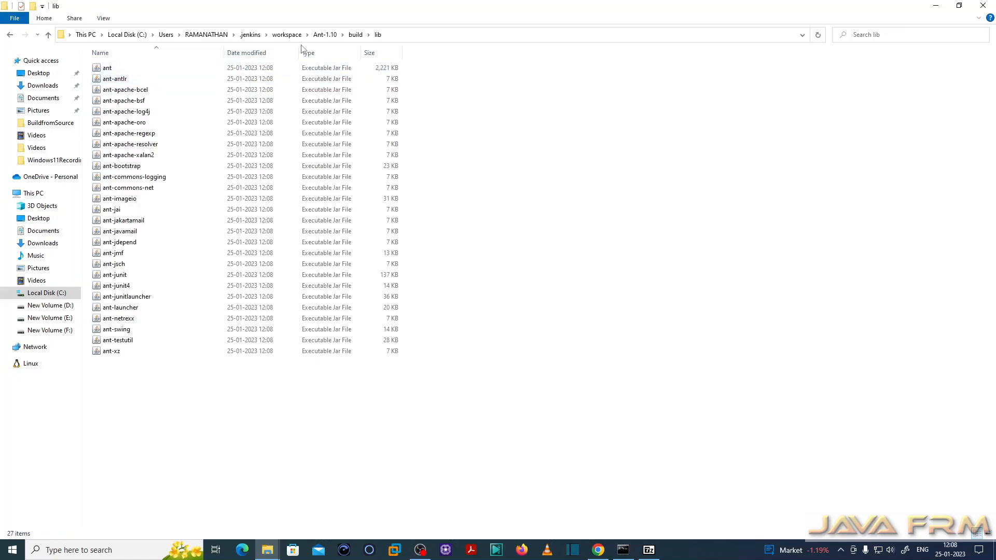
Step: Inspect the bin and lib subfolders of the workspace's dist folder and return to the Ant-1.10 folder
{"action": "left_click", "coordinate": [355, 35]}
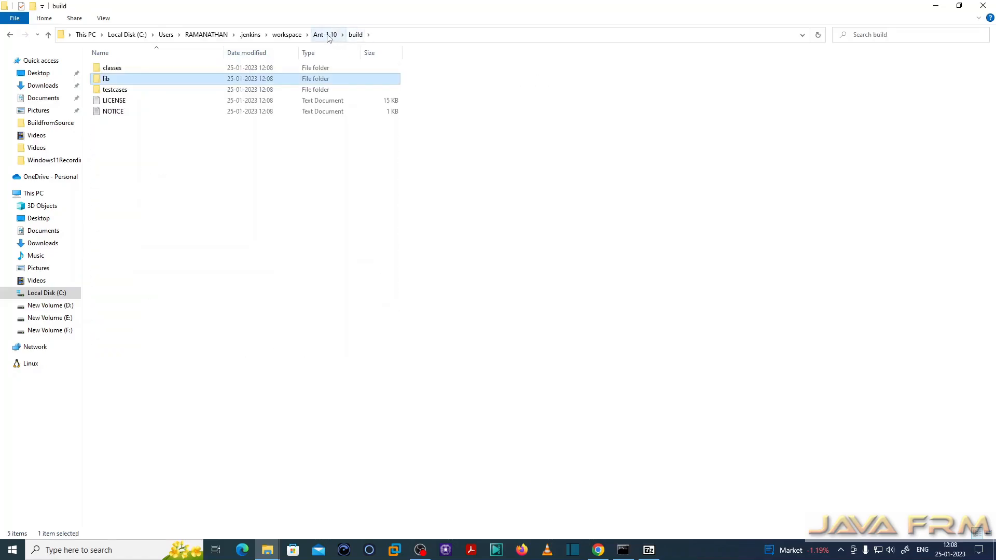
{"action": "left_click", "coordinate": [327, 36]}
{"action": "double_click", "coordinate": [118, 81]}
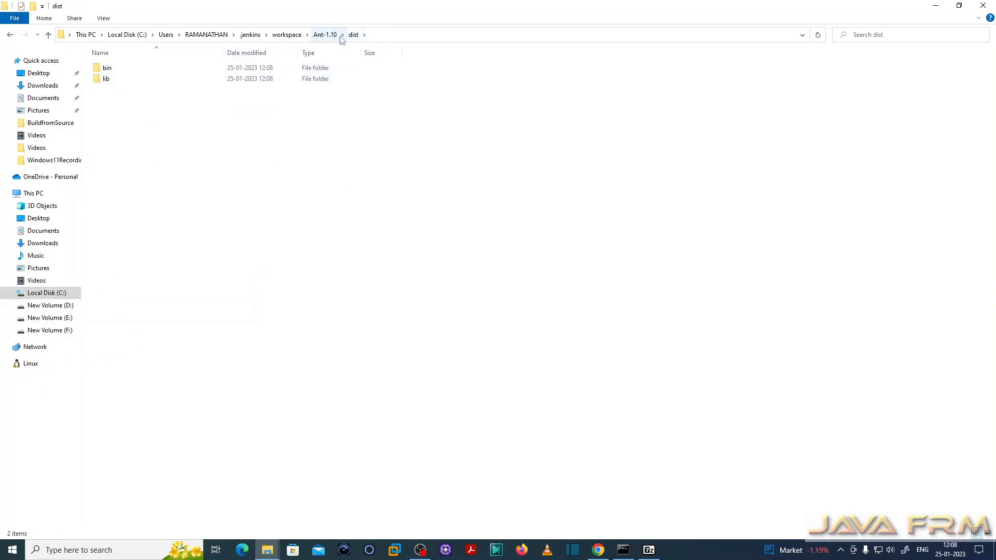
{"action": "double_click", "coordinate": [109, 68]}
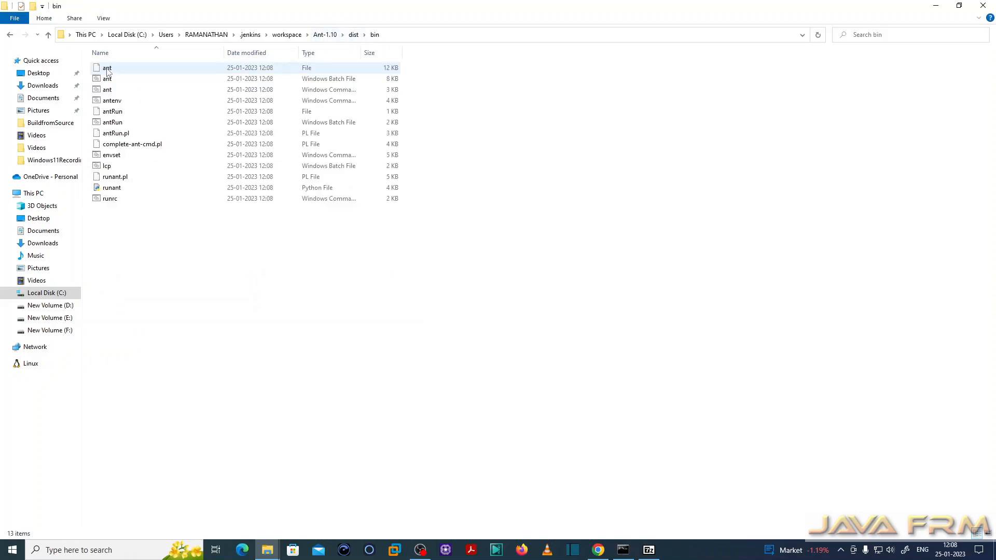
{"action": "left_click", "coordinate": [354, 35]}
{"action": "double_click", "coordinate": [108, 80]}
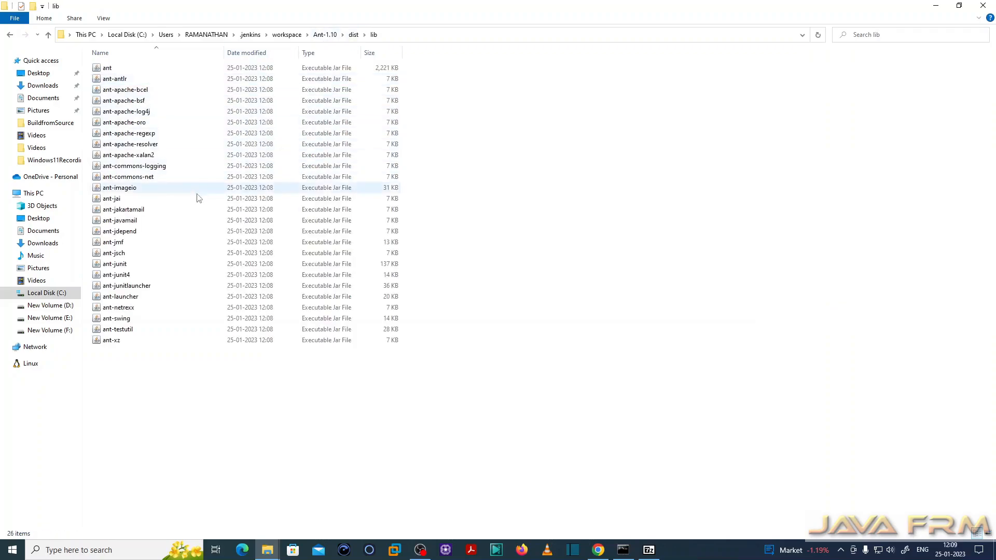
{"action": "left_click", "coordinate": [353, 34]}
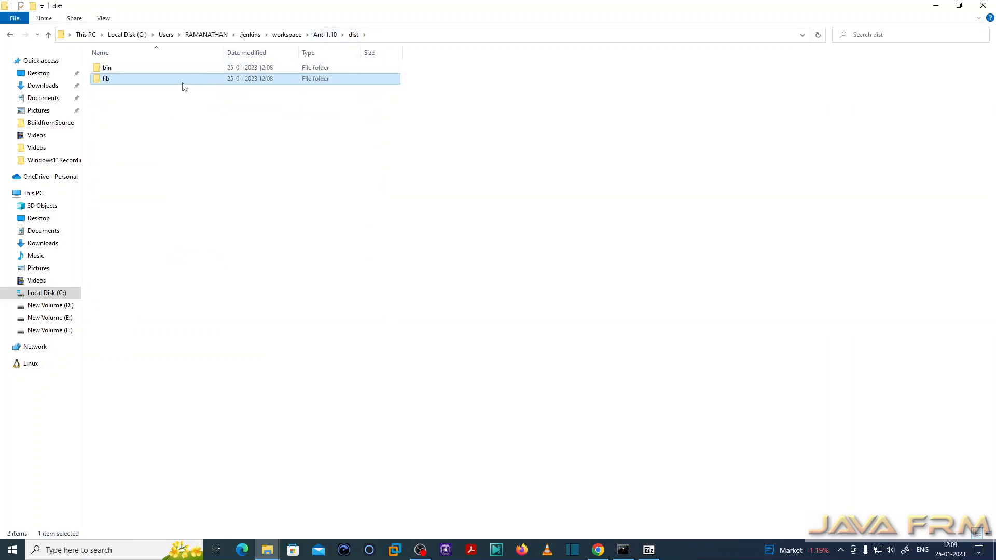
{"action": "left_click", "coordinate": [327, 35]}
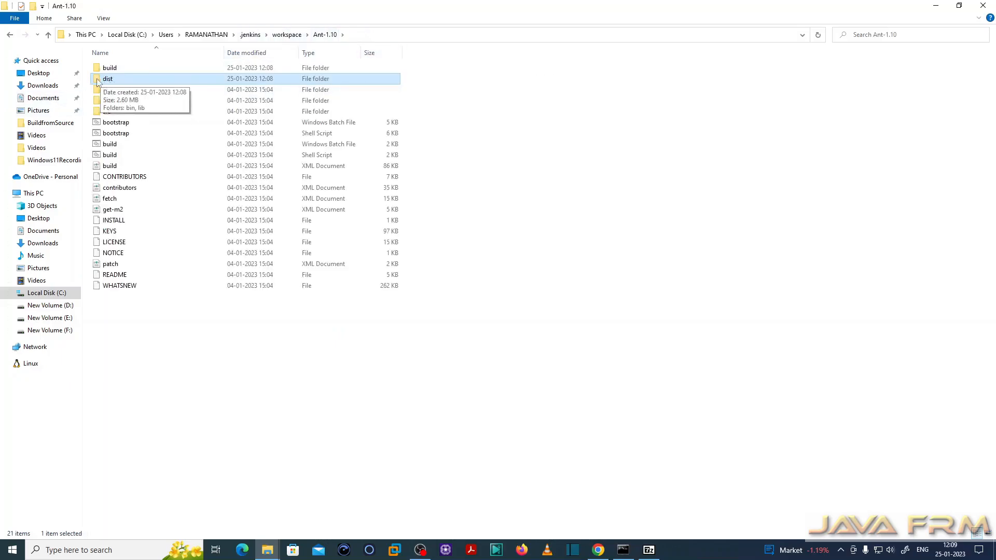
{"action": "left_click", "coordinate": [331, 369]}
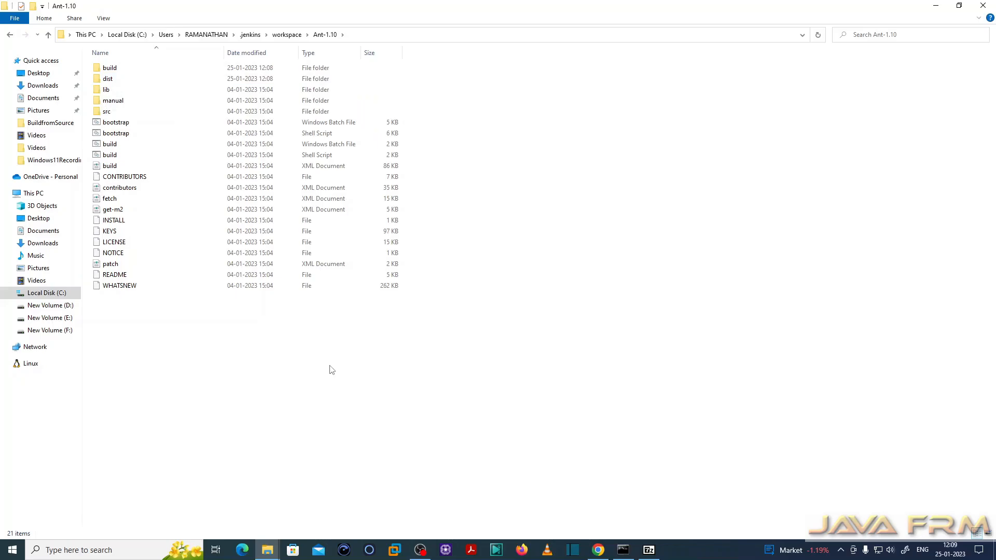
Step: Switch back to Jenkins and review the build #2 console output down to its final result and back to the beginning
{"action": "left_click", "coordinate": [598, 550]}
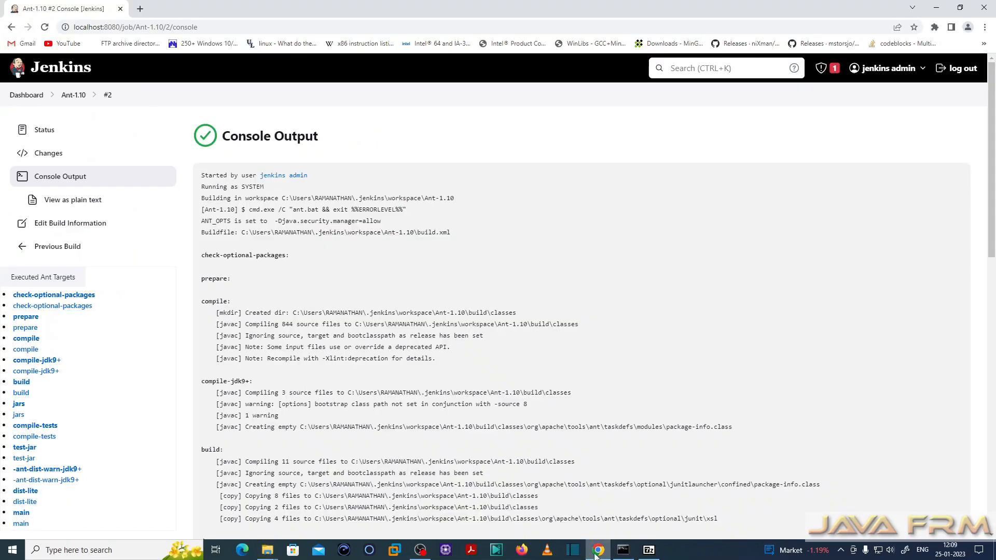
{"action": "scroll", "coordinate": [395, 352], "scroll_direction": "down", "scroll_amount": 12}
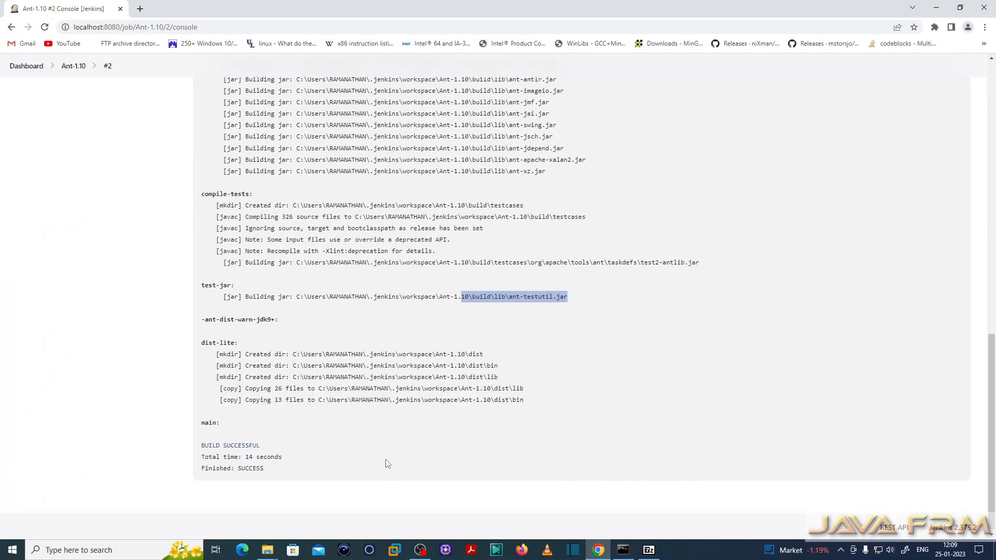
{"action": "scroll", "coordinate": [385, 462], "scroll_direction": "up", "scroll_amount": 7}
{"action": "scroll", "coordinate": [386, 467], "scroll_direction": "up", "scroll_amount": 6}
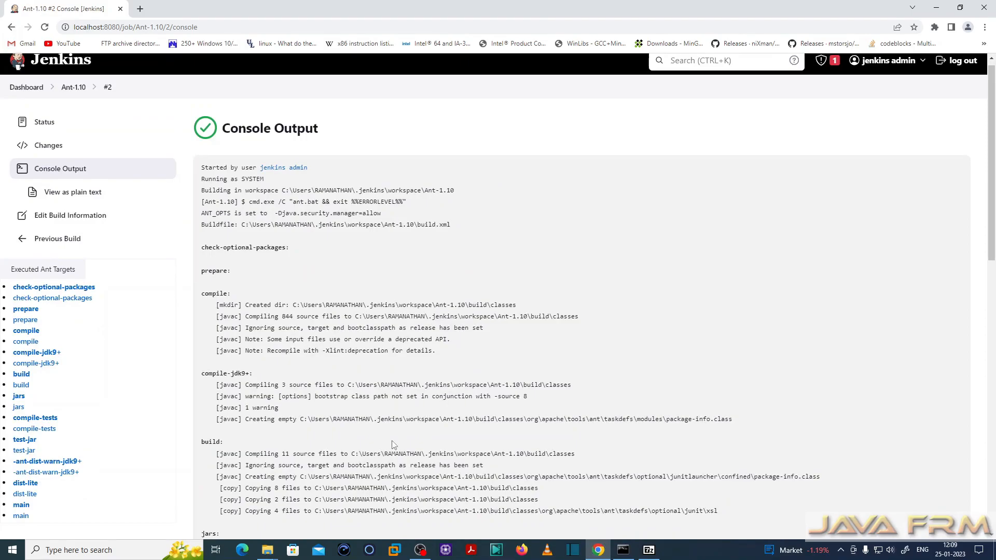
Step: Review the list of executed Ant targets for build #2, from check-optional-packages to main
{"action": "scroll", "coordinate": [78, 384], "scroll_direction": "down", "scroll_amount": 5}
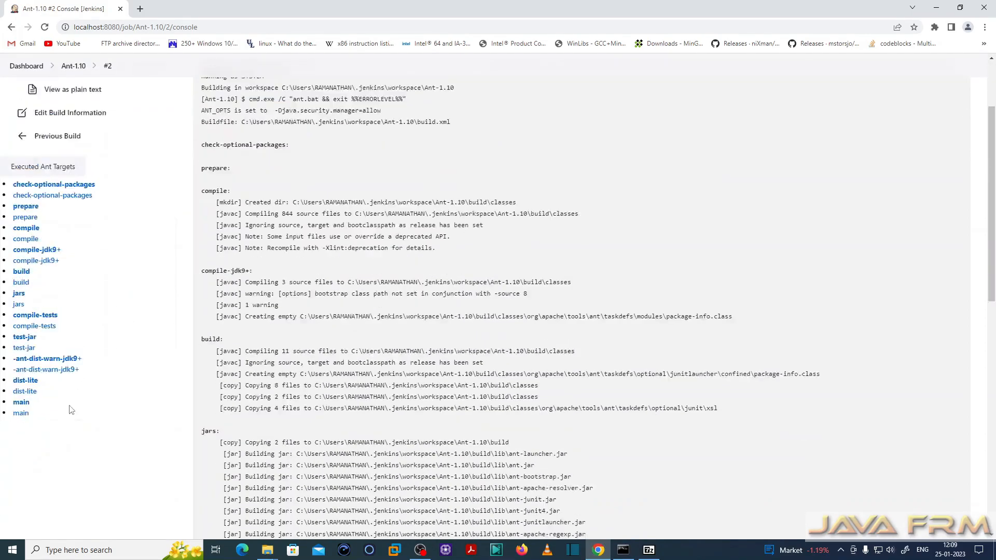
{"action": "scroll", "coordinate": [47, 171], "scroll_direction": "up", "scroll_amount": 4}
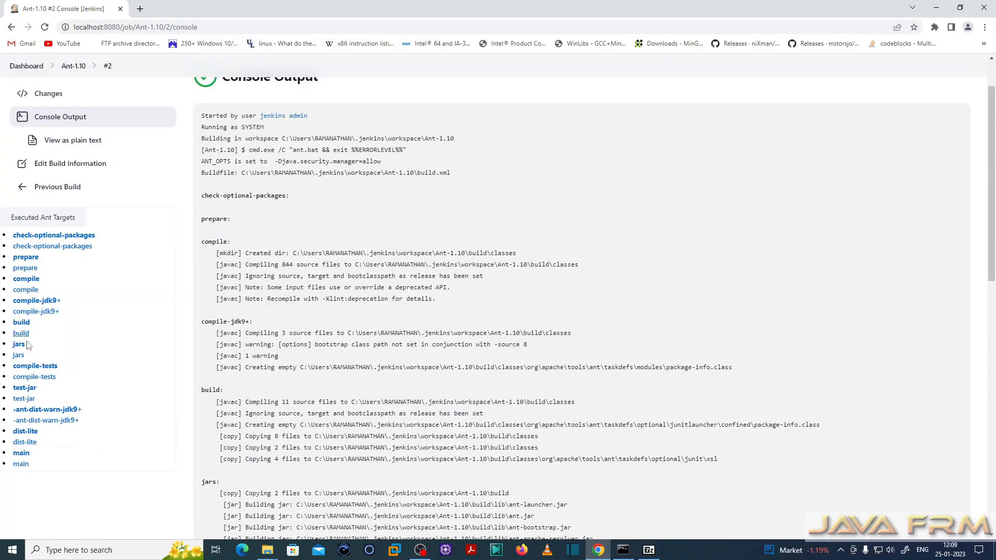
{"action": "scroll", "coordinate": [95, 418], "scroll_direction": "up", "scroll_amount": 2}
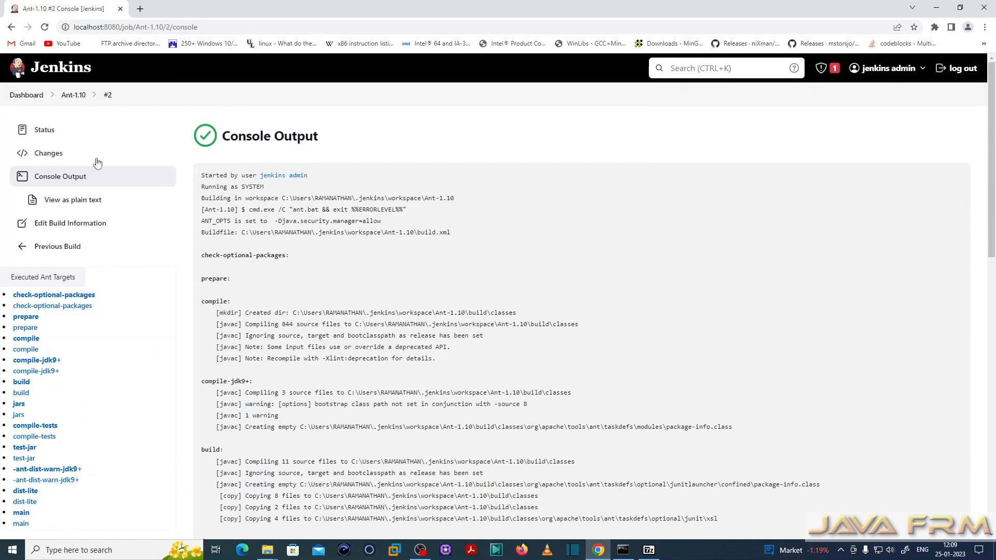
Step: Inspect the dist folder in the Ant-1.10 project's Jenkins workspace, then return through the workspace root to the dashboard
{"action": "left_click", "coordinate": [77, 95]}
{"action": "left_click", "coordinate": [55, 181]}
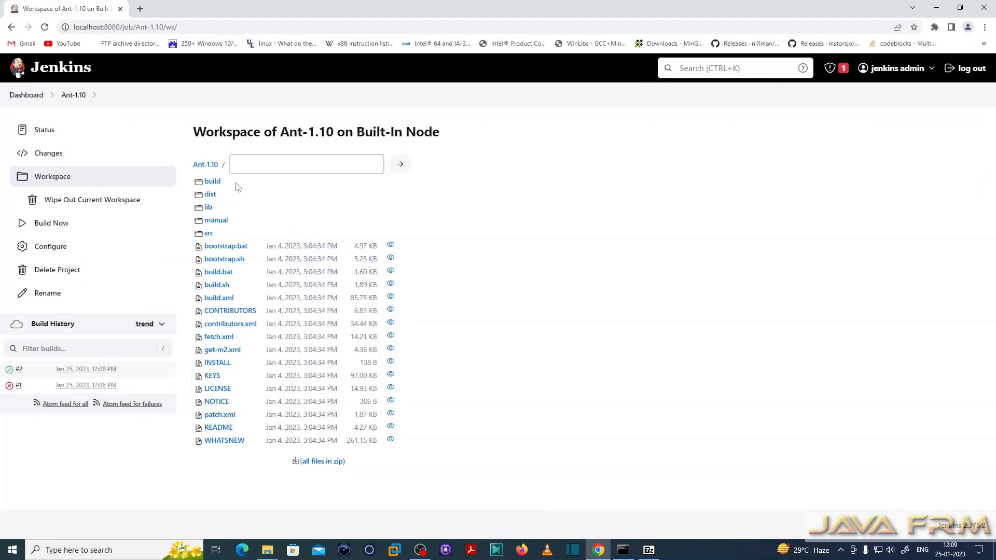
{"action": "left_click", "coordinate": [209, 195]}
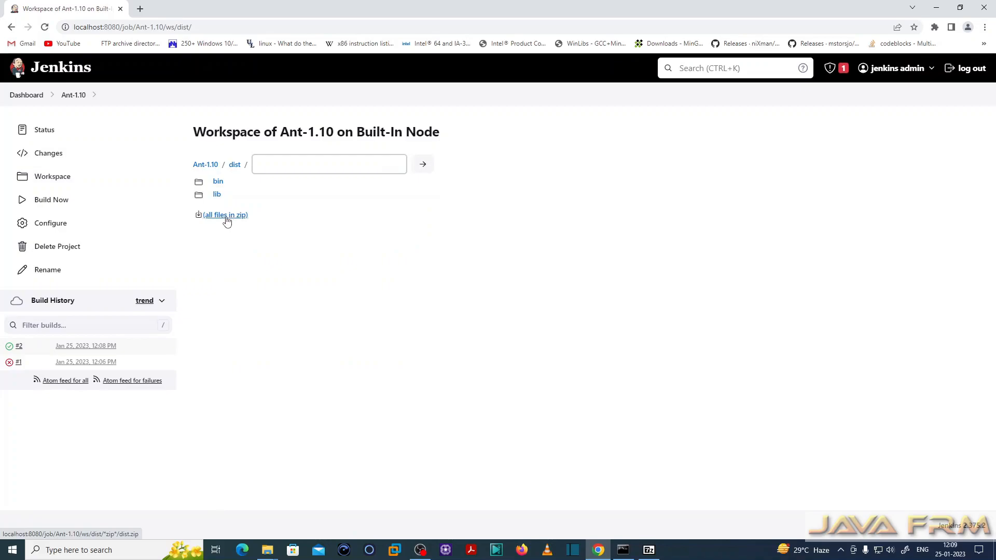
{"action": "left_click", "coordinate": [206, 166]}
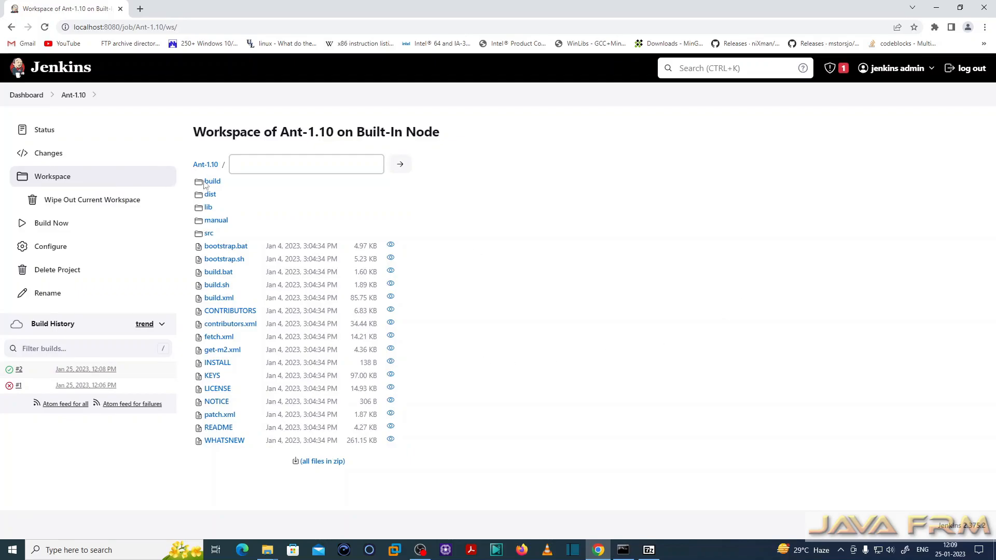
{"action": "left_click", "coordinate": [22, 96]}
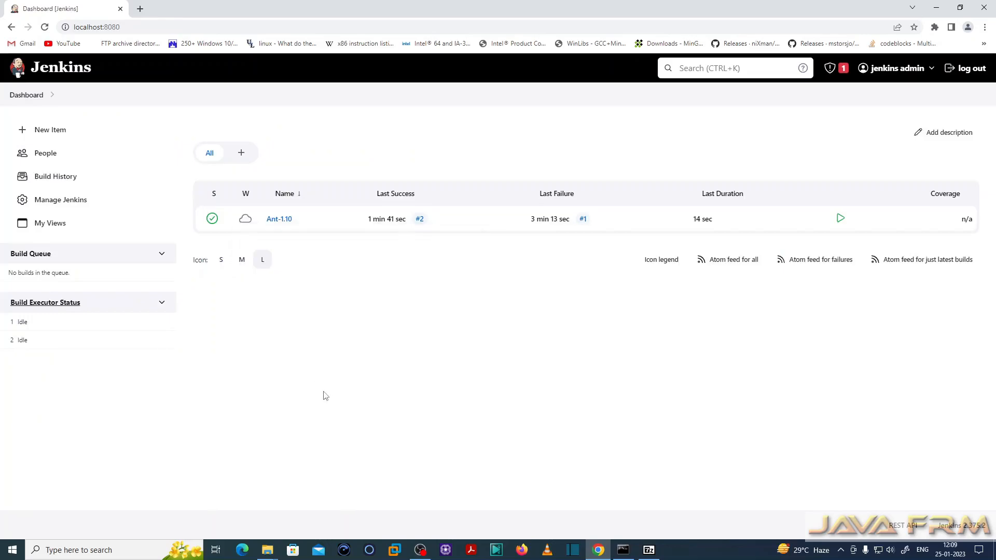